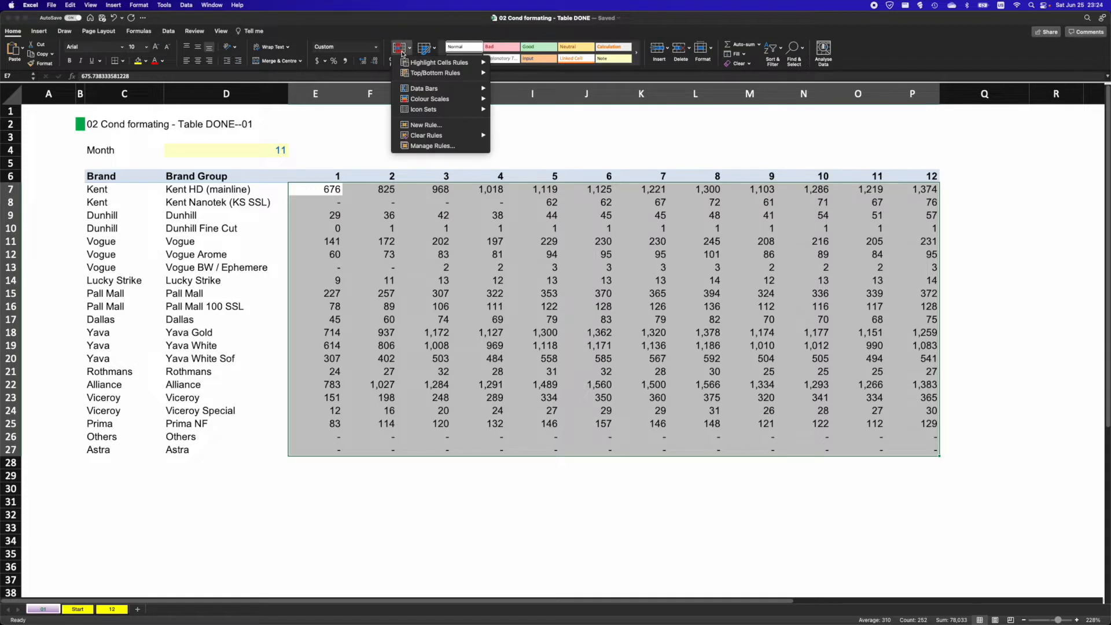
{"action": "left_click", "coordinate": [401, 53]}
{"action": "left_click", "coordinate": [401, 54]}
{"action": "mouse_move", "coordinate": [423, 110]}
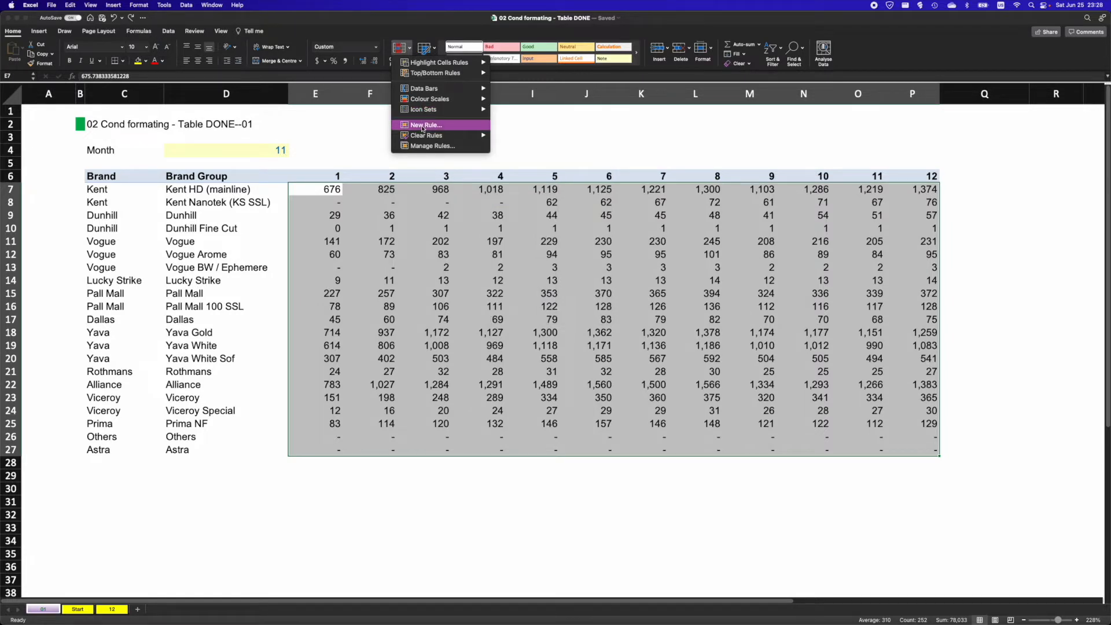
{"action": "left_click", "coordinate": [423, 127]}
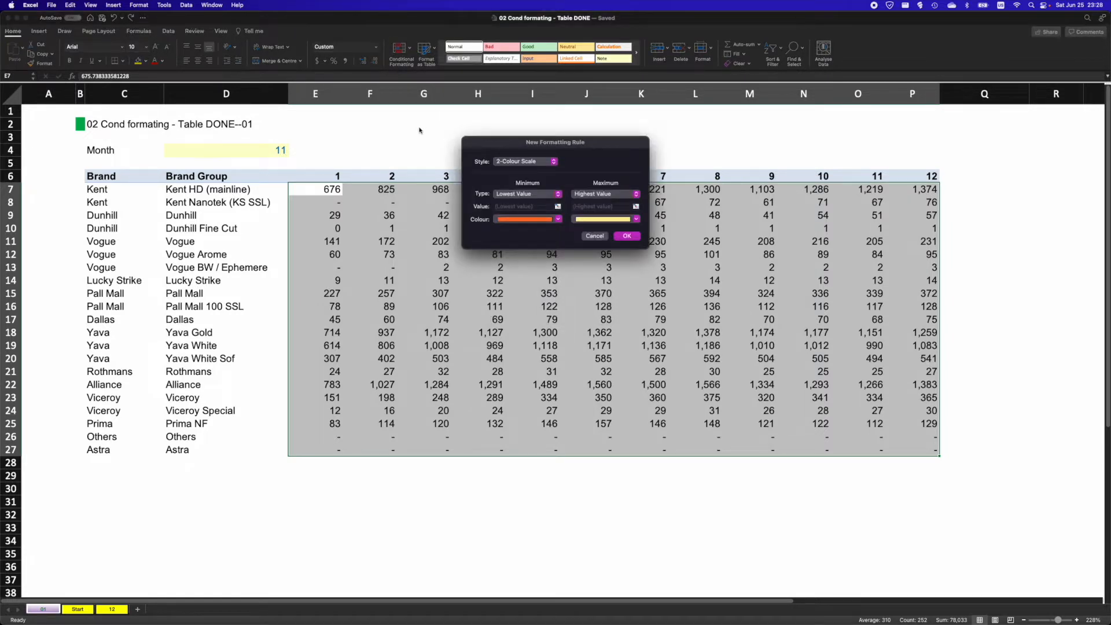
{"action": "key", "text": "Escape"}
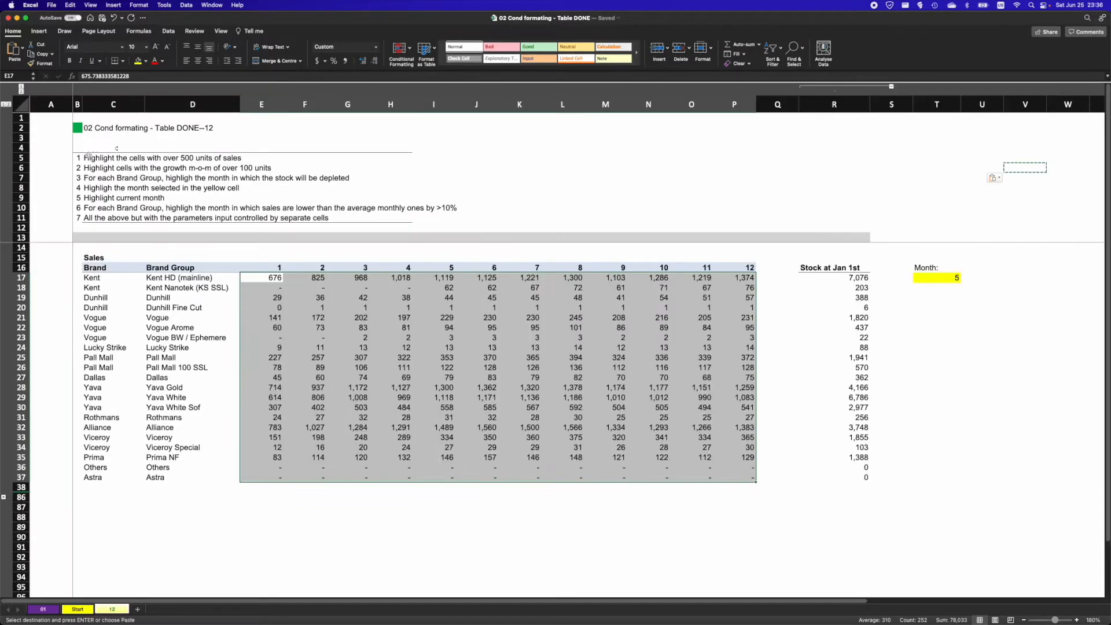
- Select the sales figures E17:P37 and start a new Classic conditional formatting rule that uses a formula to determine which cells to format
{"action": "left_click", "coordinate": [78, 157]}
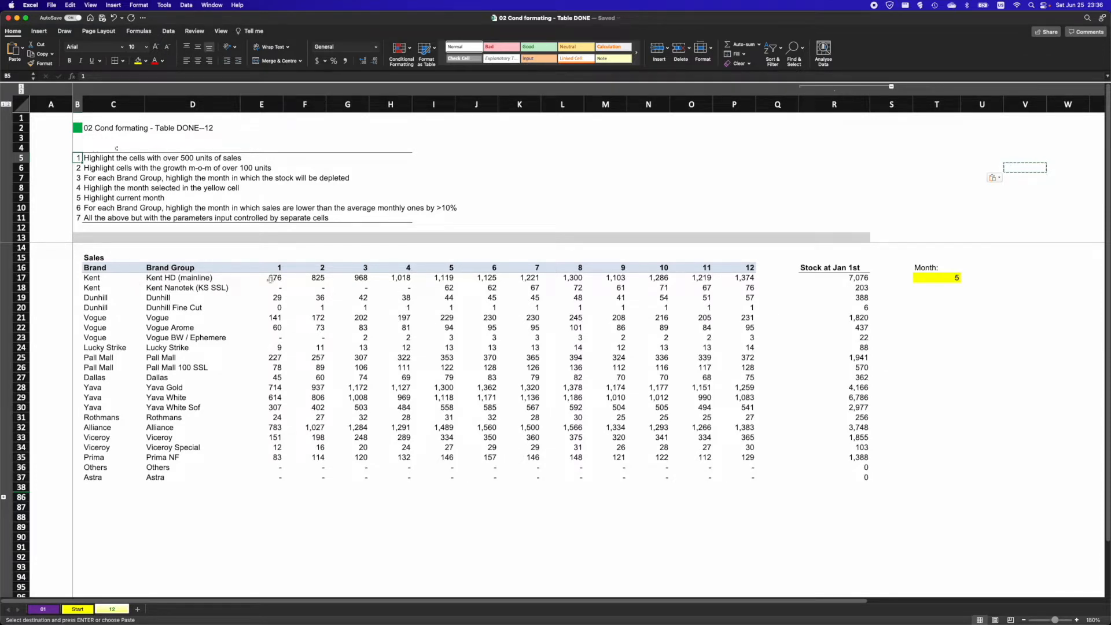
{"action": "left_click_drag", "start_coordinate": [270, 279], "coordinate": [735, 478]}
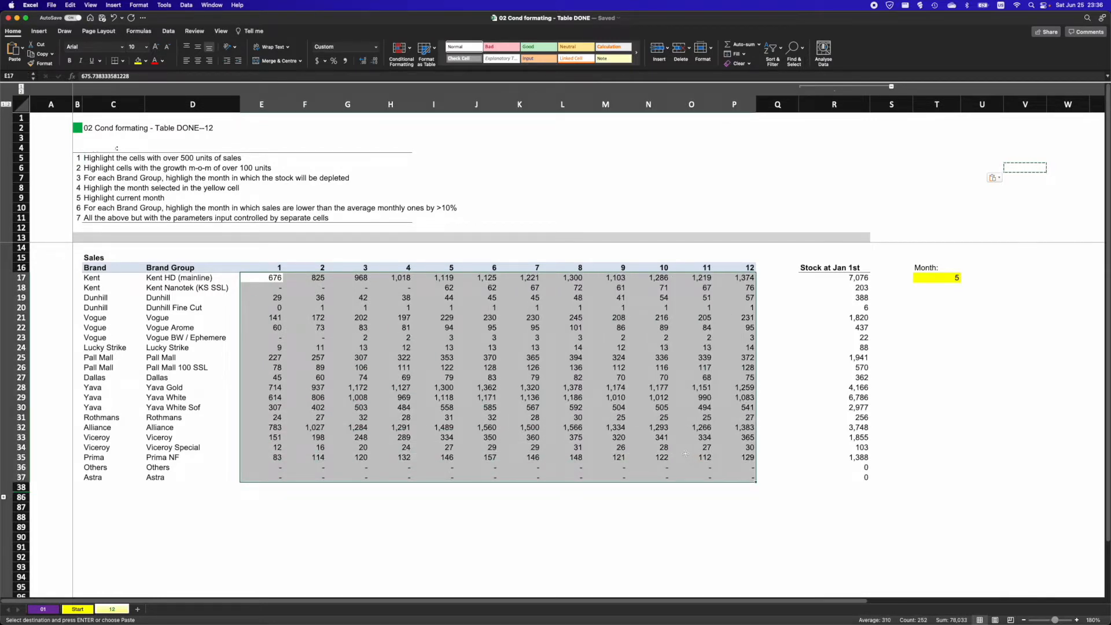
{"action": "left_click", "coordinate": [404, 51]}
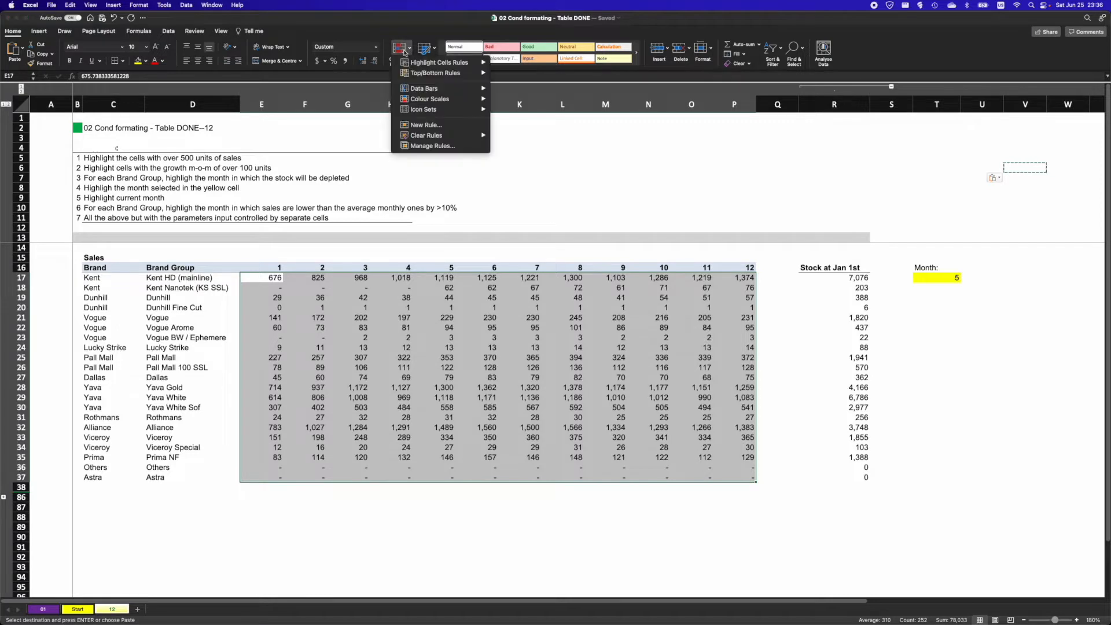
{"action": "left_click", "coordinate": [412, 126]}
{"action": "left_click", "coordinate": [535, 163]}
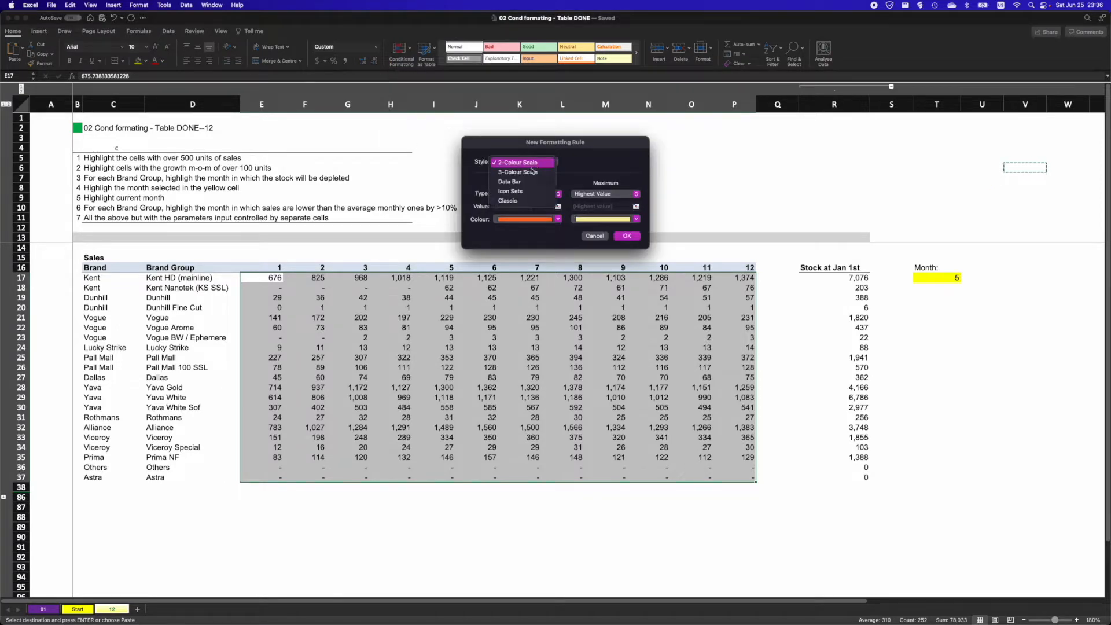
{"action": "left_click", "coordinate": [519, 200]}
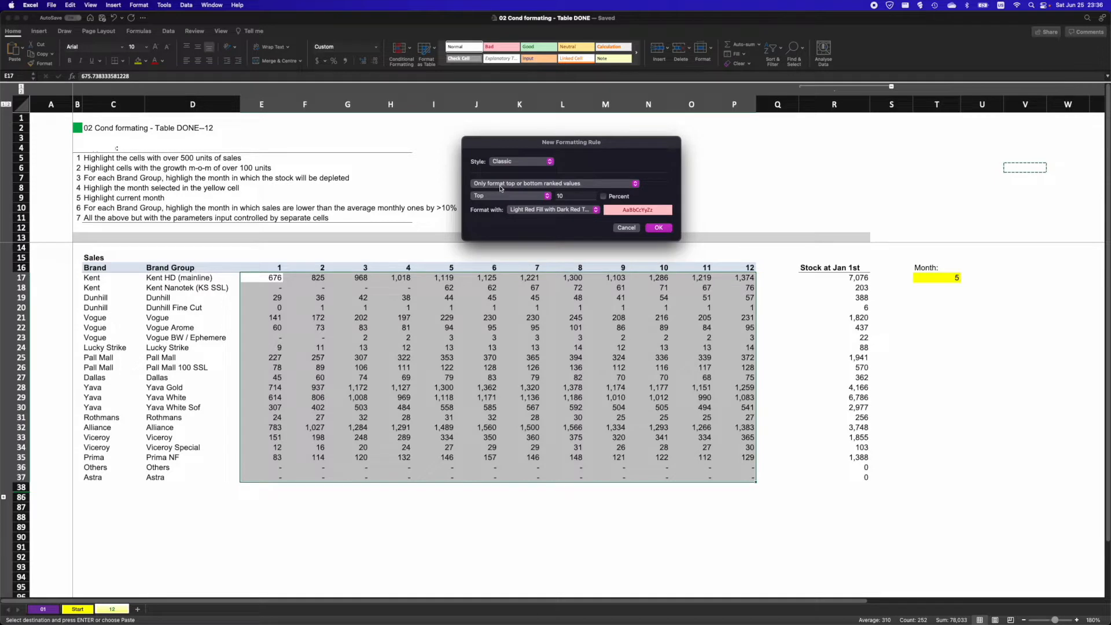
{"action": "left_click", "coordinate": [501, 185]}
{"action": "left_click", "coordinate": [500, 214]}
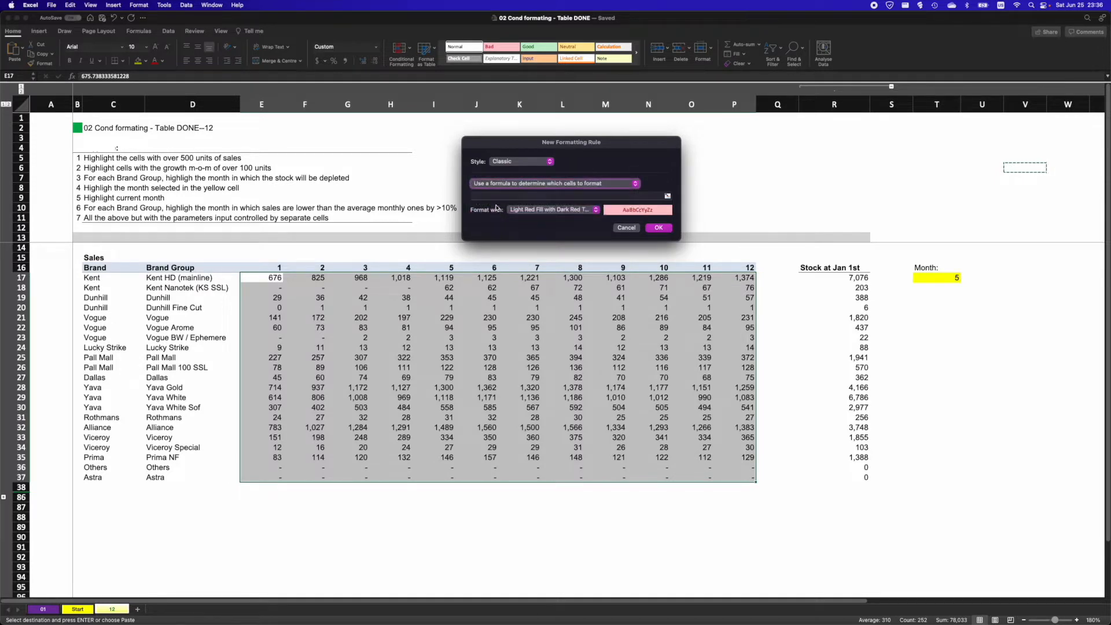
{"action": "left_click", "coordinate": [494, 197]}
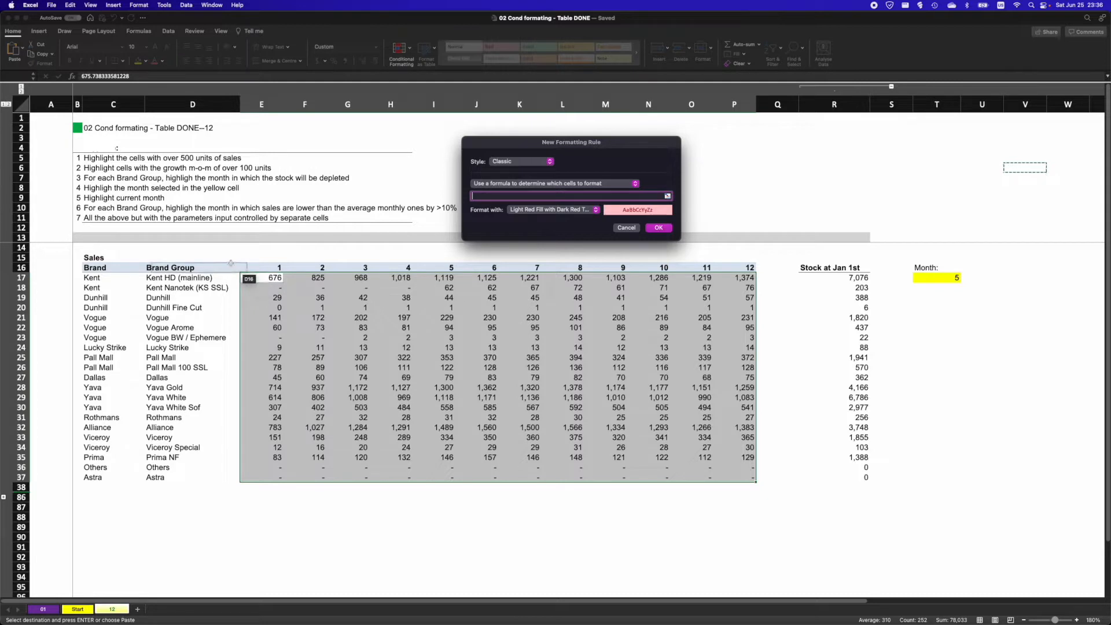
- Enter the rule formula =E17>500 with light red fill and dark red text, and apply it
{"action": "left_click", "coordinate": [252, 278]}
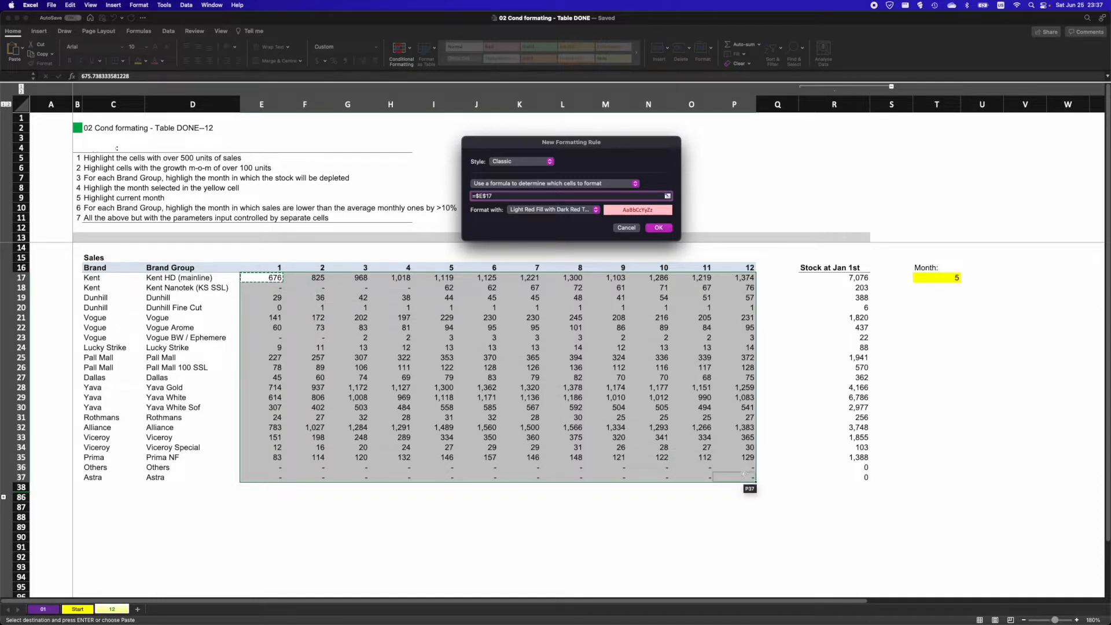
{"action": "key", "text": "F4"}
{"action": "key", "text": "F4"}
{"action": "key", "text": "F4"}
{"action": "type", "text": ">500"}
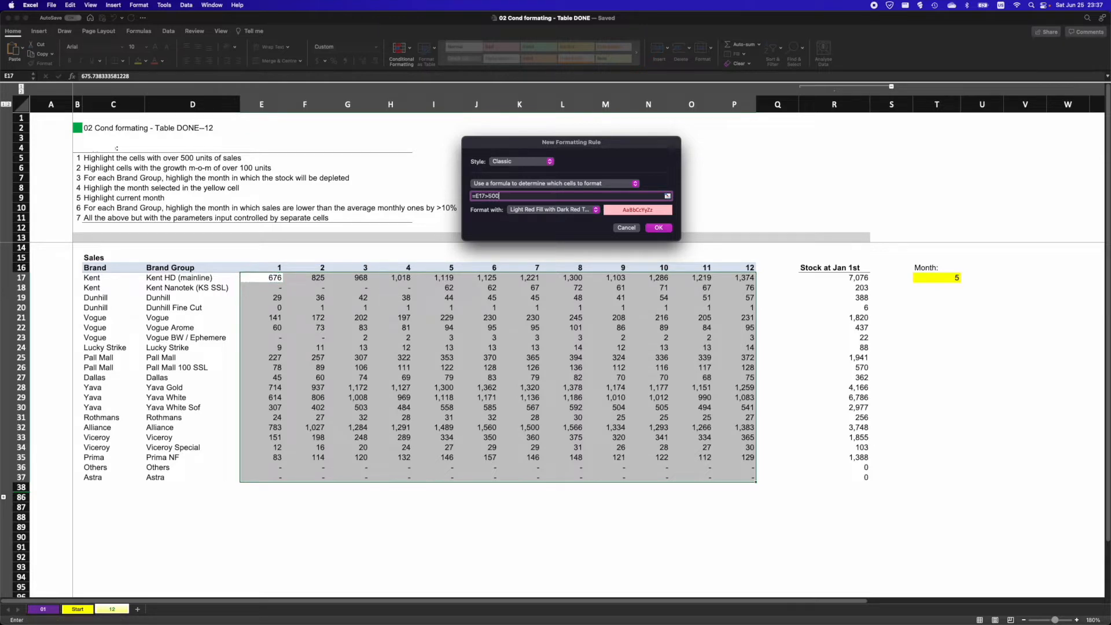
{"action": "left_click", "coordinate": [658, 227]}
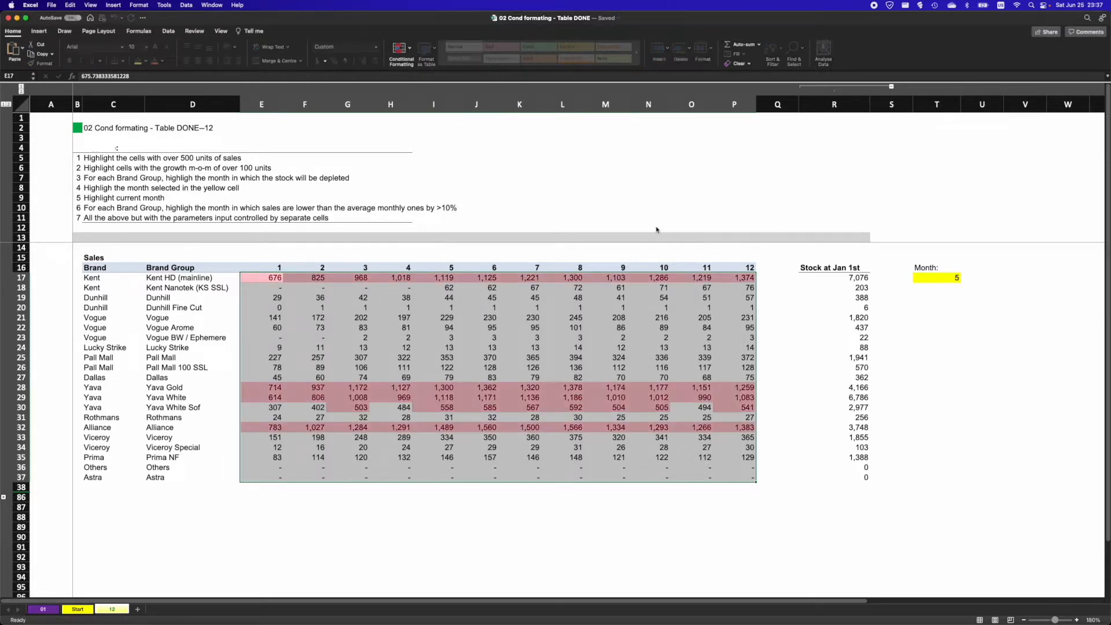
- Inspect individual sales cells and ranges across the highlighted table
{"action": "left_click", "coordinate": [409, 326]}
{"action": "left_click_drag", "start_coordinate": [466, 319], "coordinate": [535, 327]}
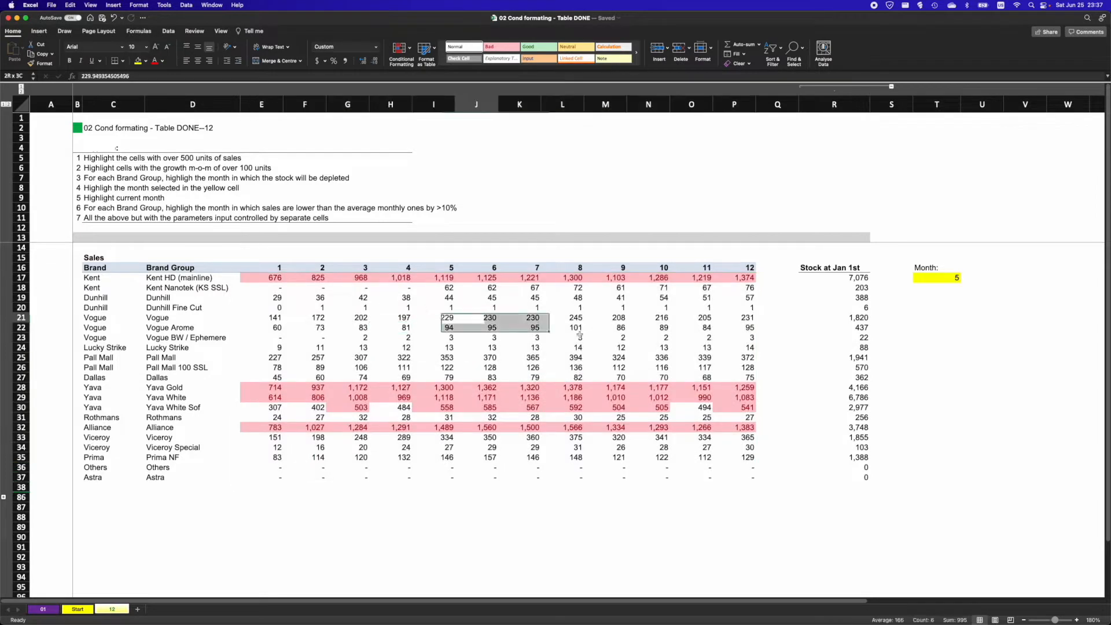
{"action": "left_click", "coordinate": [644, 328]}
{"action": "left_click", "coordinate": [688, 358]}
{"action": "left_click", "coordinate": [648, 428]}
{"action": "left_click", "coordinate": [564, 448]}
{"action": "left_click", "coordinate": [473, 458]}
{"action": "left_click", "coordinate": [445, 465]}
{"action": "left_click", "coordinate": [353, 466]}
{"action": "left_click", "coordinate": [343, 438]}
{"action": "left_click", "coordinate": [290, 419]}
{"action": "left_click", "coordinate": [260, 314]}
{"action": "mouse_move", "coordinate": [262, 280]}
{"action": "left_mouse_down"}
{"action": "mouse_move", "coordinate": [446, 397]}
{"action": "mouse_move", "coordinate": [744, 478]}
{"action": "left_mouse_up"}
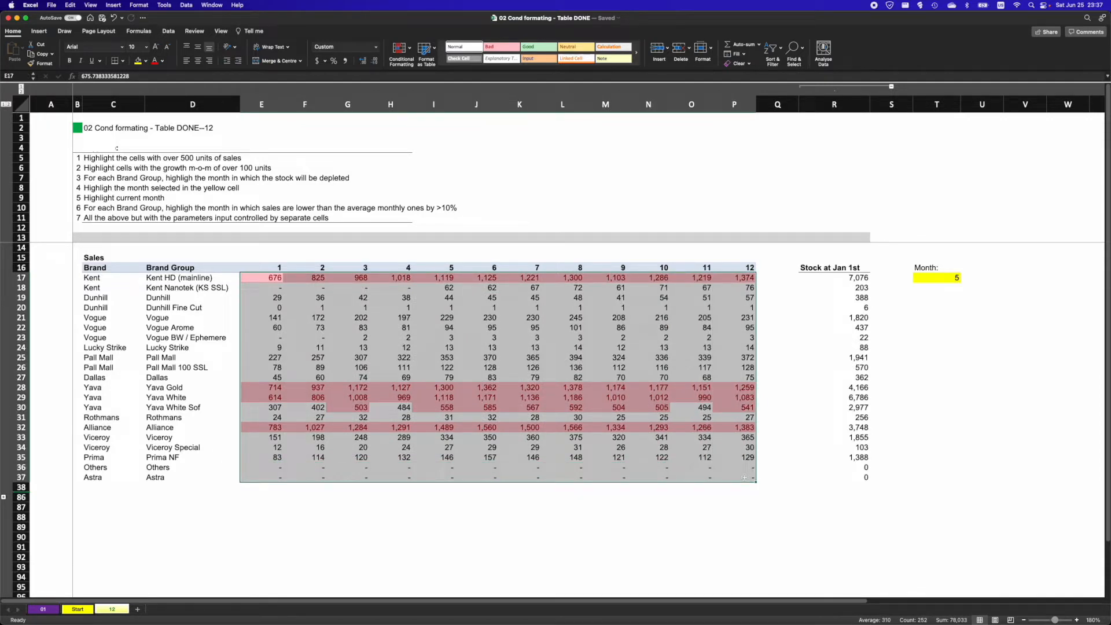
- Undo the greater-than-500 highlighting rule and select the first task note
{"action": "key", "text": "super+z"}
{"action": "left_click", "coordinate": [122, 160]}
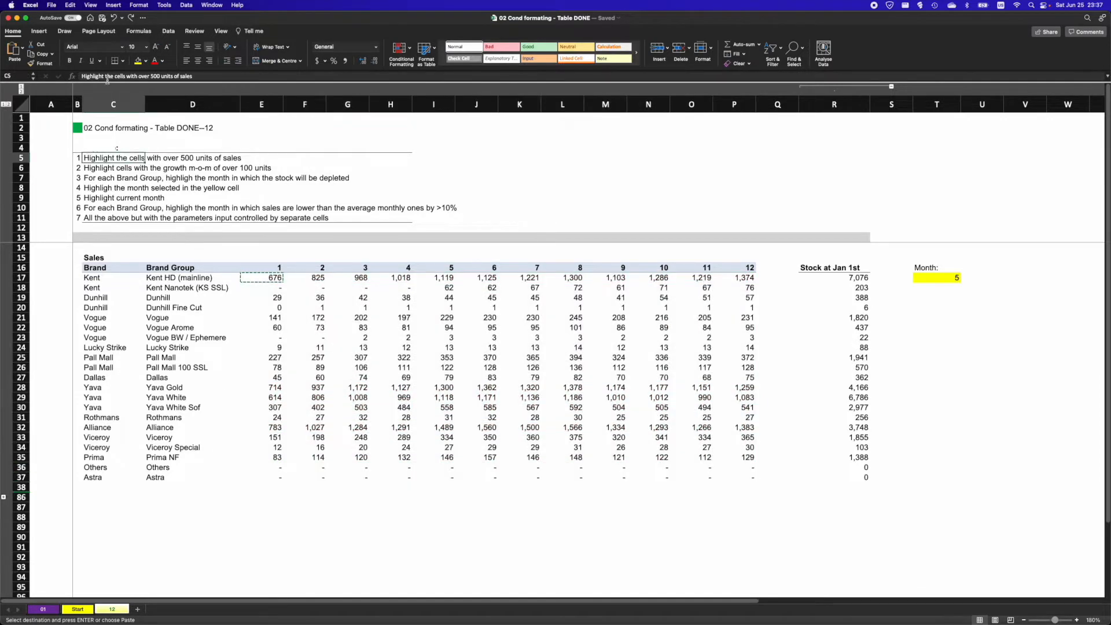
- Select the month 2–12 sales F17:P37 and start a new Classic rule that uses a formula to determine cells to format
{"action": "left_click_drag", "start_coordinate": [287, 277], "coordinate": [727, 474]}
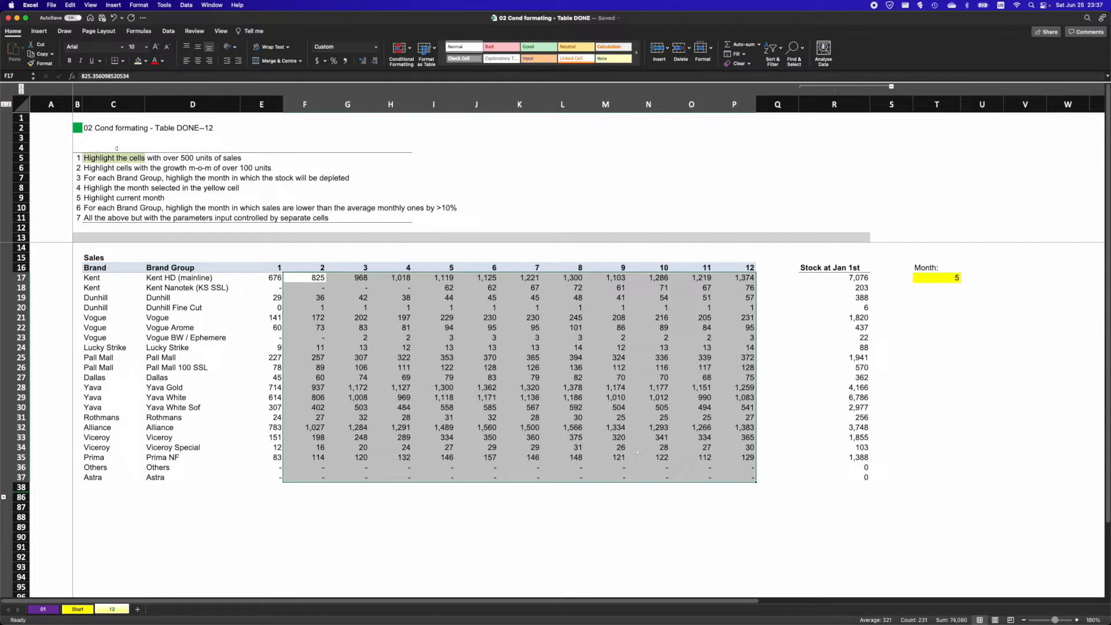
{"action": "left_click_drag", "start_coordinate": [273, 278], "coordinate": [261, 479]}
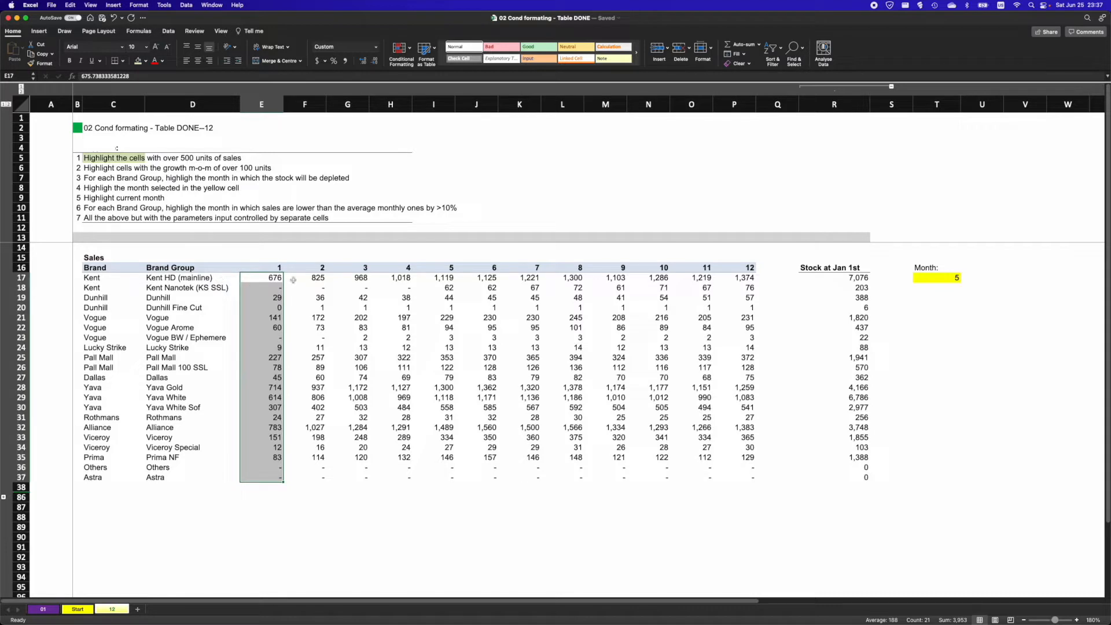
{"action": "left_click_drag", "start_coordinate": [298, 278], "coordinate": [753, 480]}
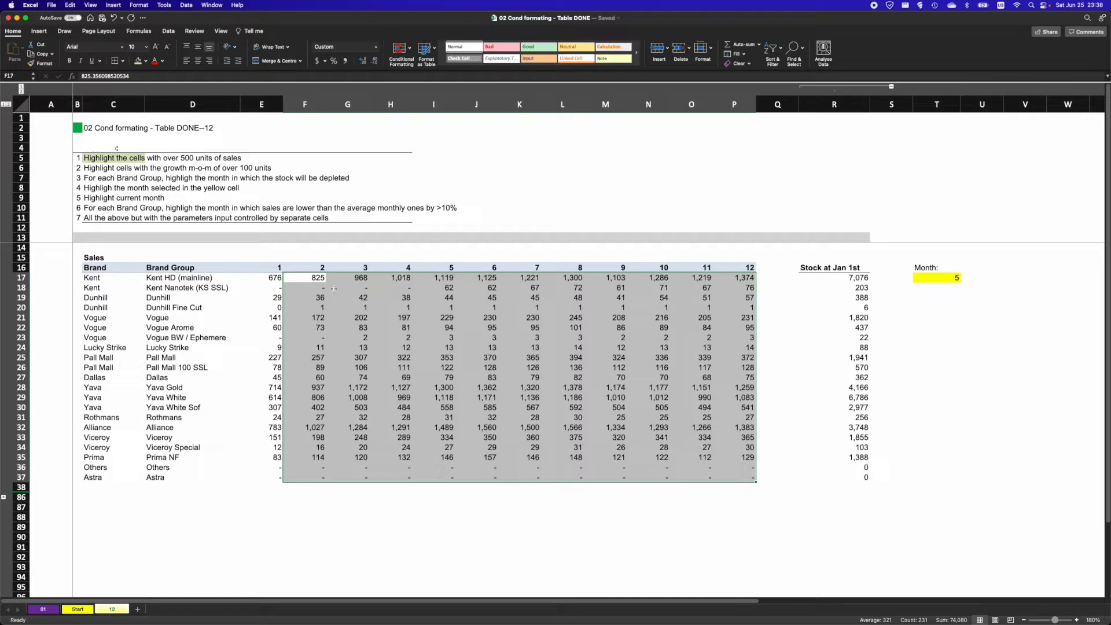
{"action": "left_click", "coordinate": [400, 49]}
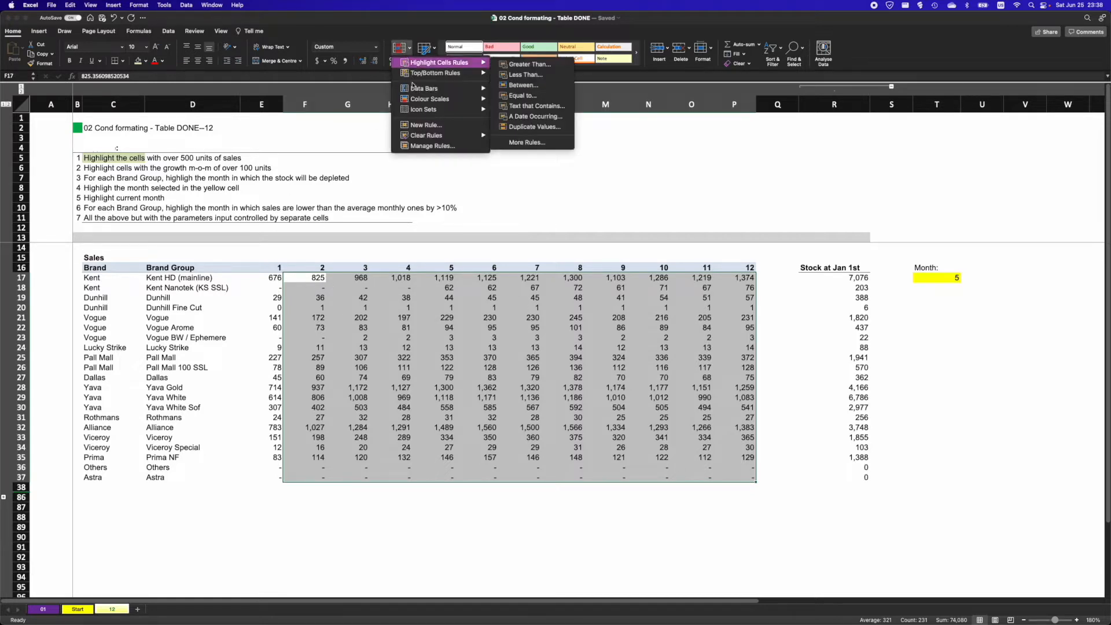
{"action": "left_click", "coordinate": [426, 125]}
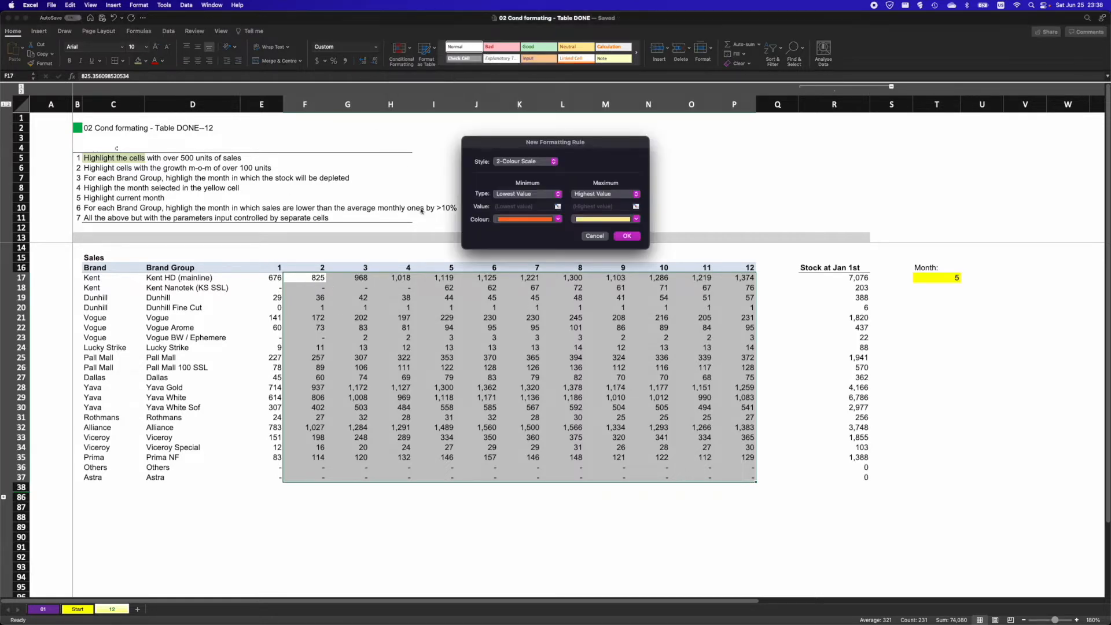
{"action": "left_click", "coordinate": [532, 163]}
{"action": "left_click", "coordinate": [515, 195]}
{"action": "left_click", "coordinate": [515, 184]}
{"action": "left_click", "coordinate": [495, 217]}
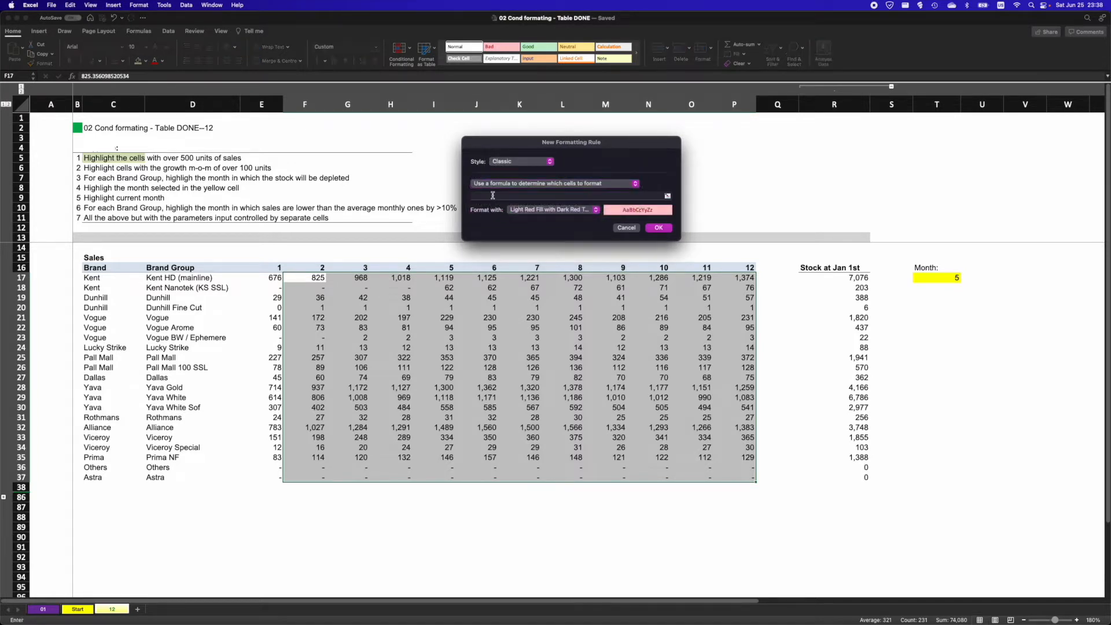
- Enter the formula =(F17-E17)>100 with light red fill and apply the month-on-month growth rule
{"action": "left_click", "coordinate": [493, 196]}
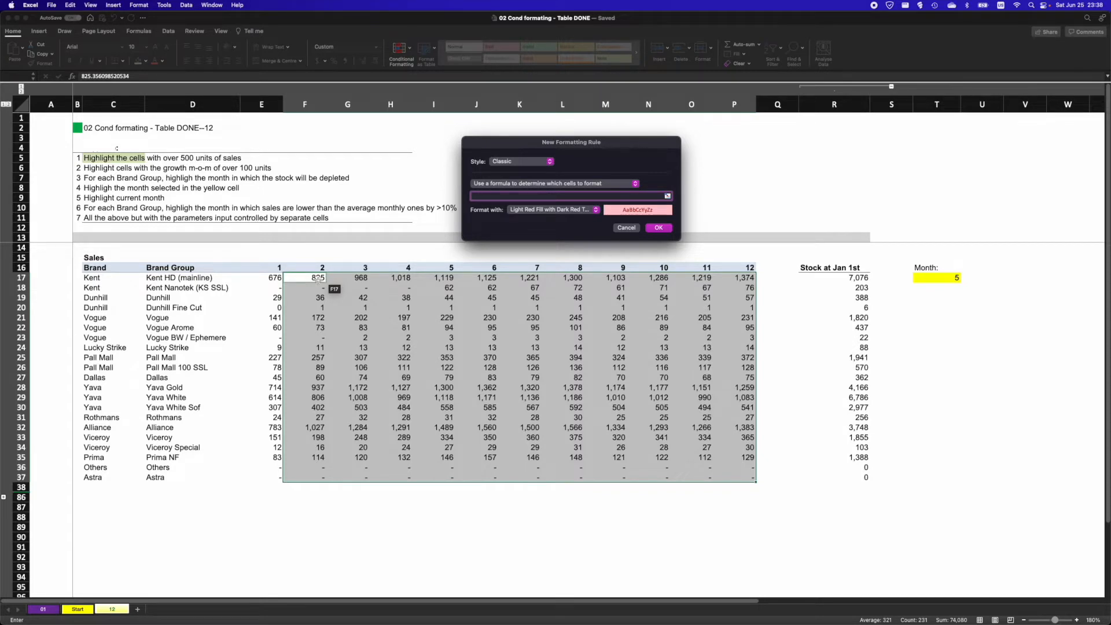
{"action": "type", "text": "="}
{"action": "left_click", "coordinate": [313, 280]}
{"action": "key", "text": "F4"}
{"action": "key", "text": "F4"}
{"action": "key", "text": "F4"}
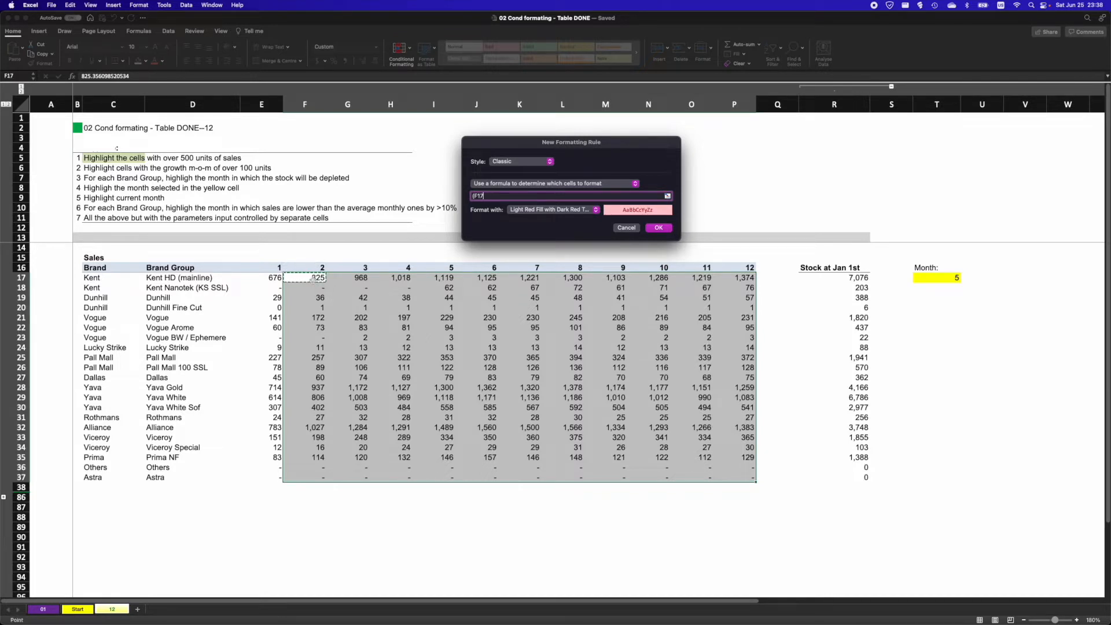
{"action": "type", "text": "-"}
{"action": "left_click", "coordinate": [273, 281]}
{"action": "key", "text": "F4"}
{"action": "key", "text": "F4"}
{"action": "key", "text": "F4"}
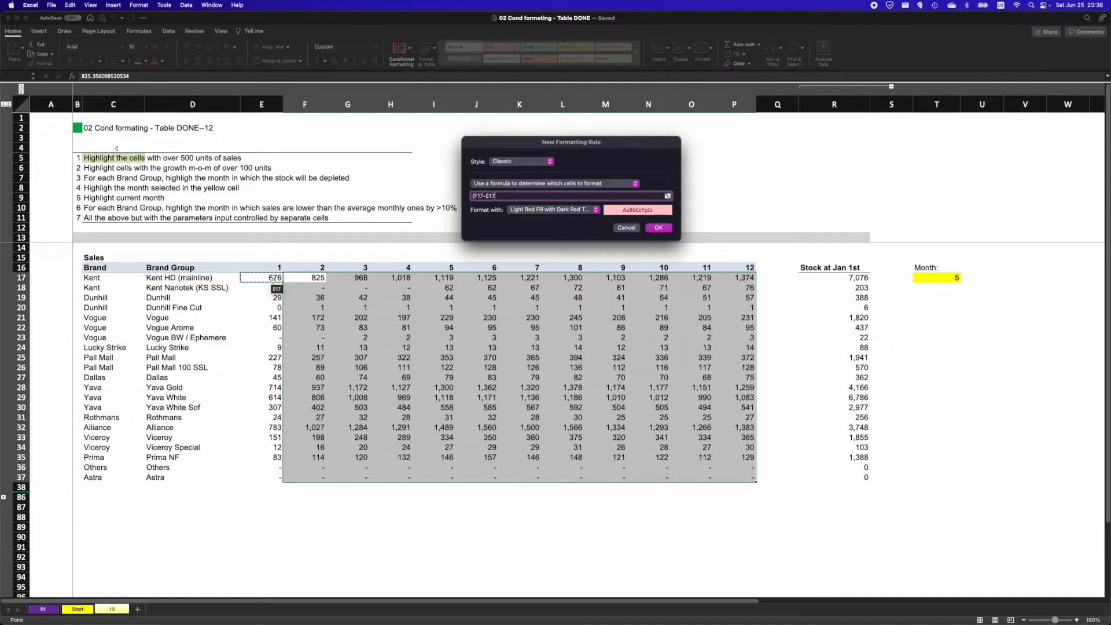
{"action": "type", "text": ")>100"}
{"action": "key", "text": "Return"}
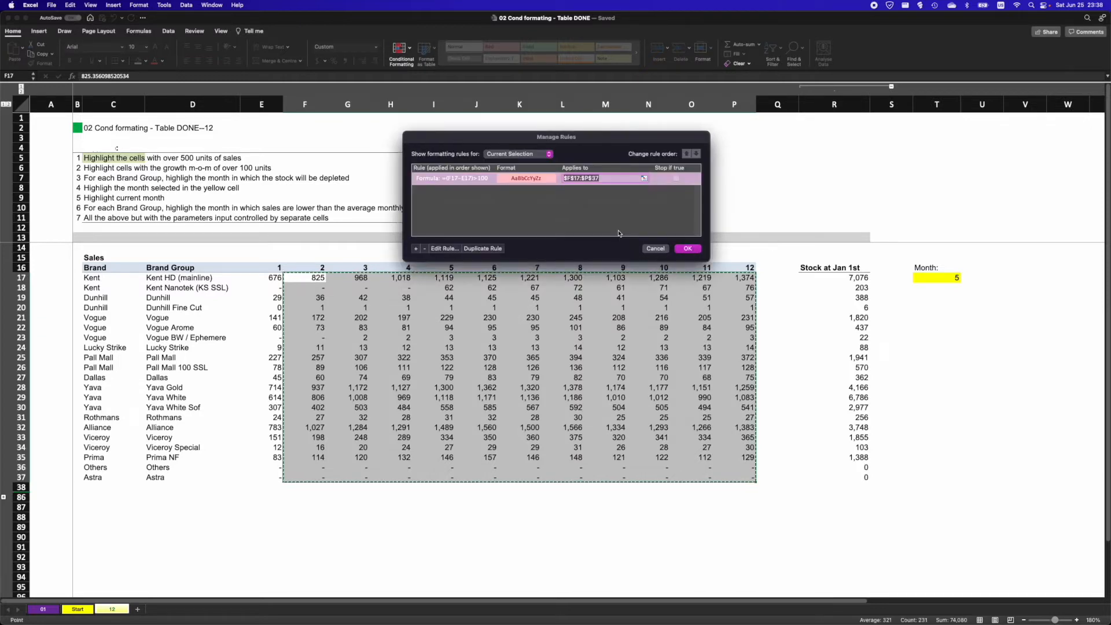
{"action": "left_click", "coordinate": [686, 249]}
- Expand and collapse the grouped month-on-month rows below the sales table
{"action": "left_click", "coordinate": [474, 328]}
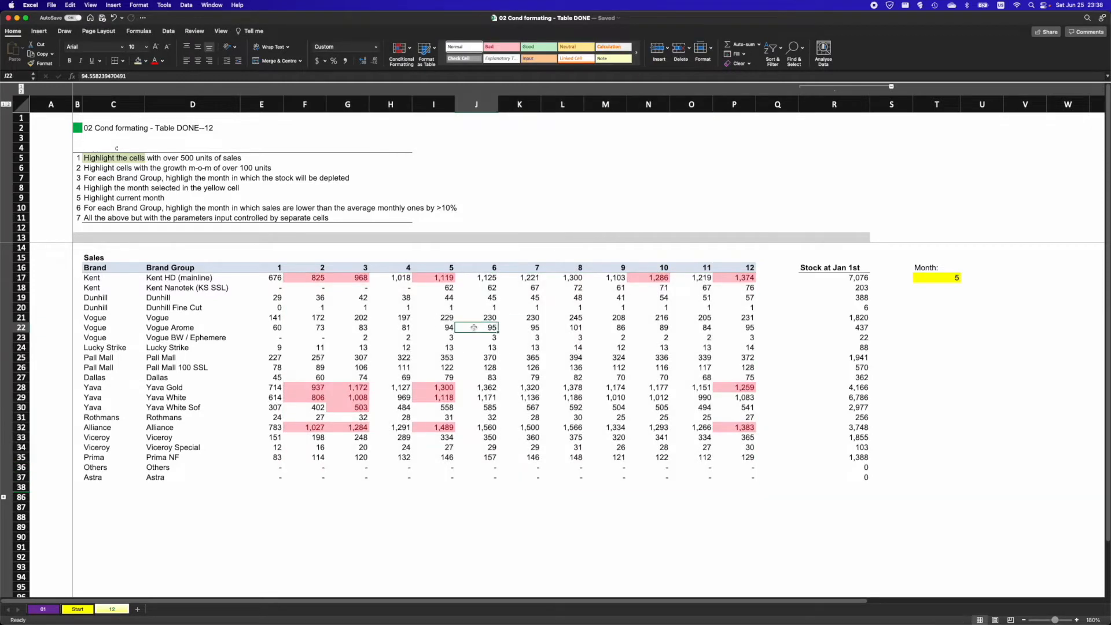
{"action": "left_click", "coordinate": [4, 496]}
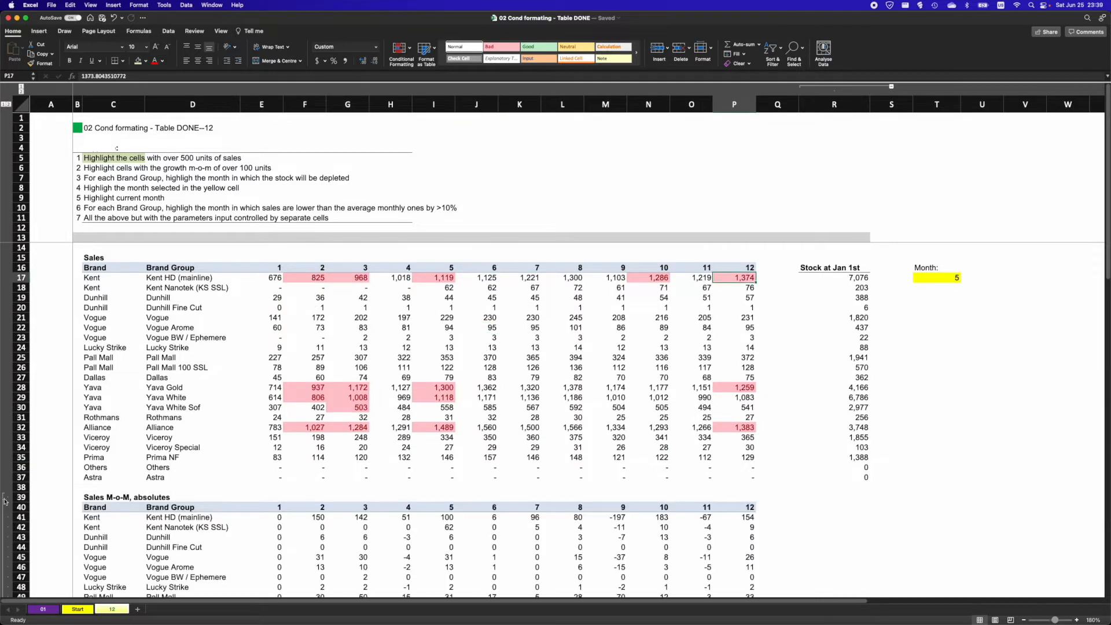
{"action": "left_click", "coordinate": [4, 497]}
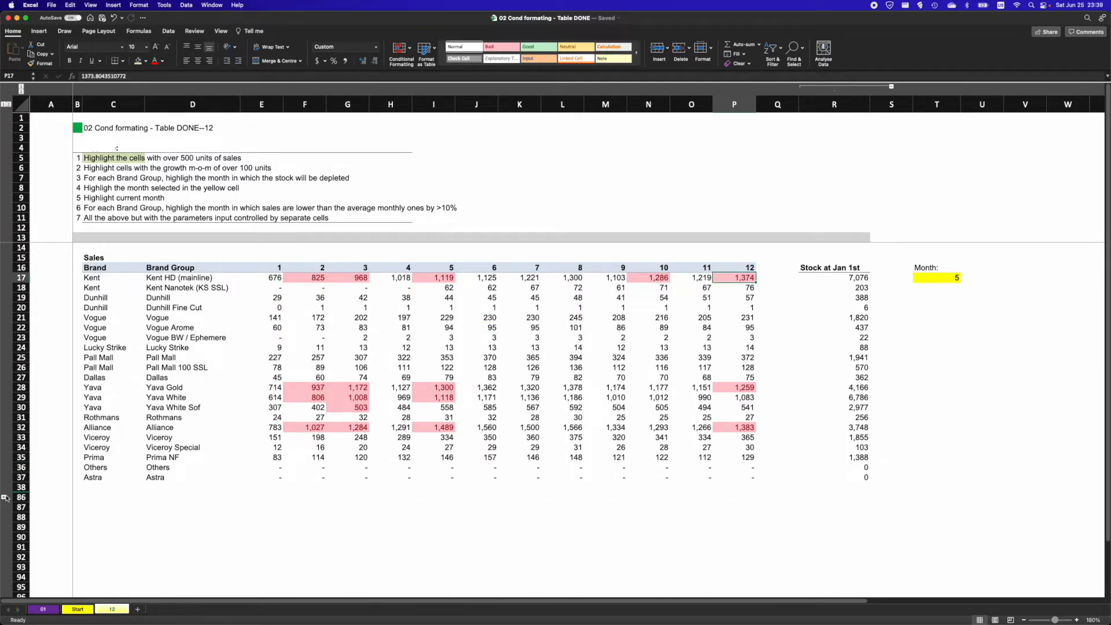
- Open Manage Rules for F17:P37 and delete the growth highlighting rule
{"action": "left_click_drag", "start_coordinate": [305, 278], "coordinate": [733, 471]}
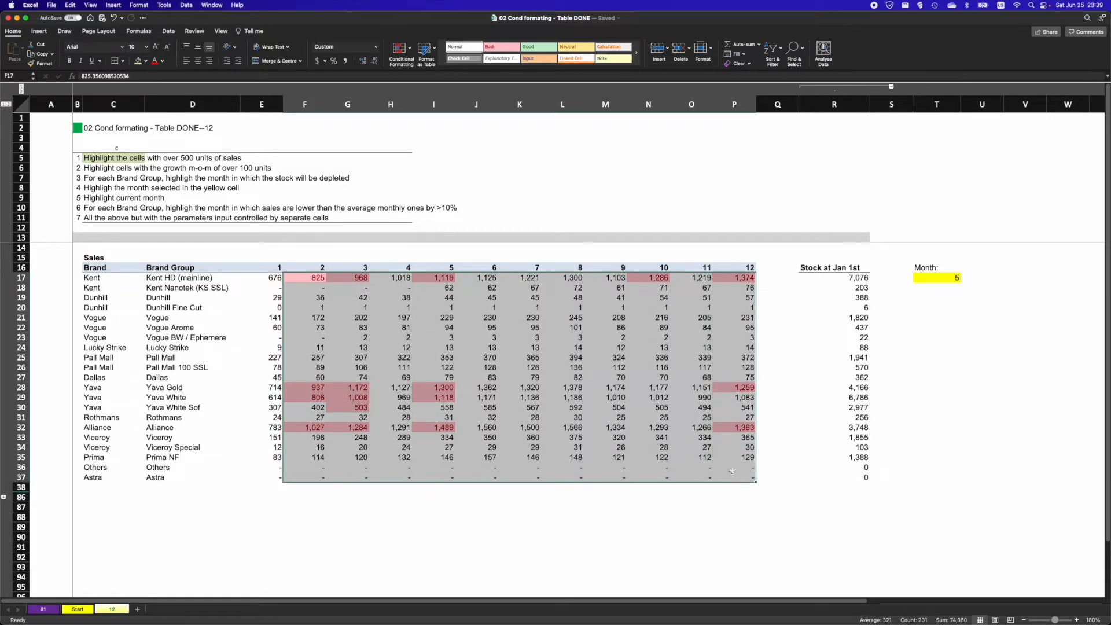
{"action": "left_click", "coordinate": [400, 51]}
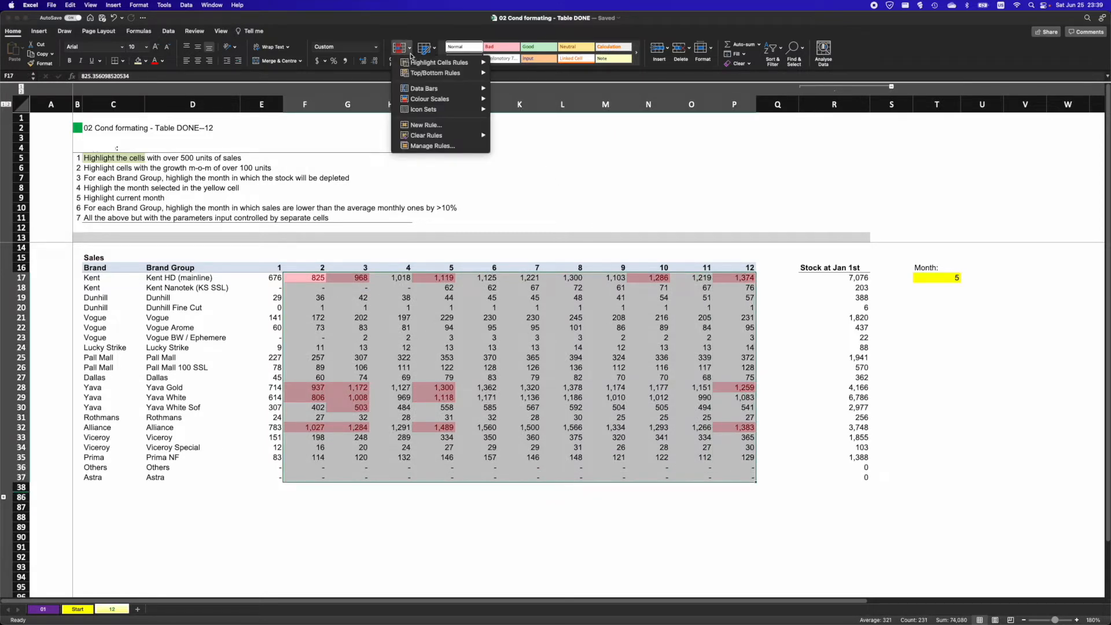
{"action": "left_click", "coordinate": [433, 146]}
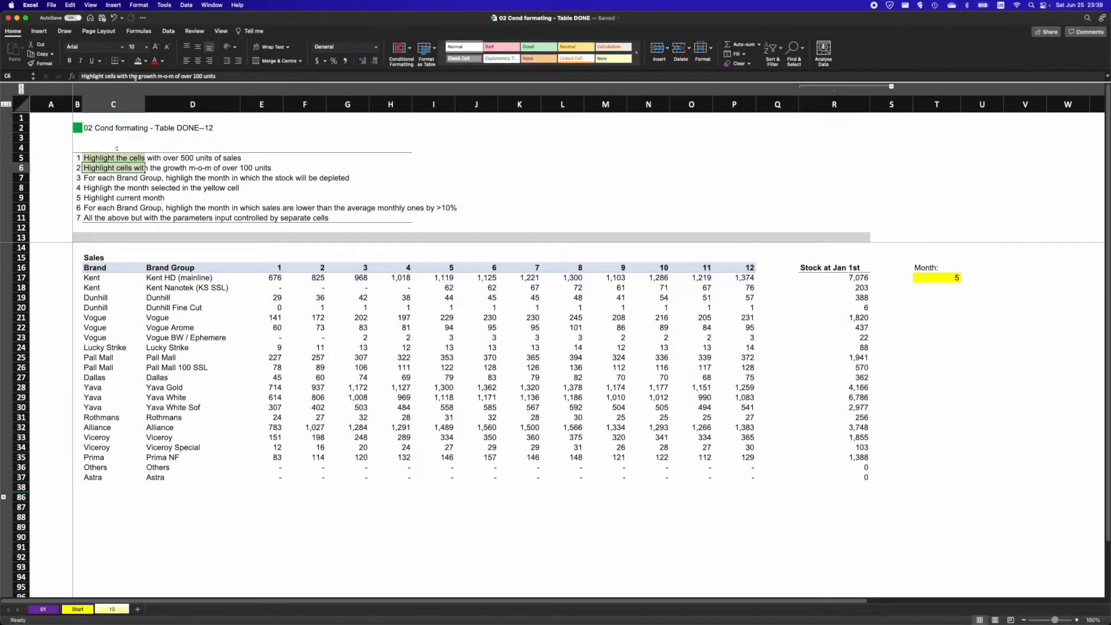
{"action": "left_click", "coordinate": [97, 181]}
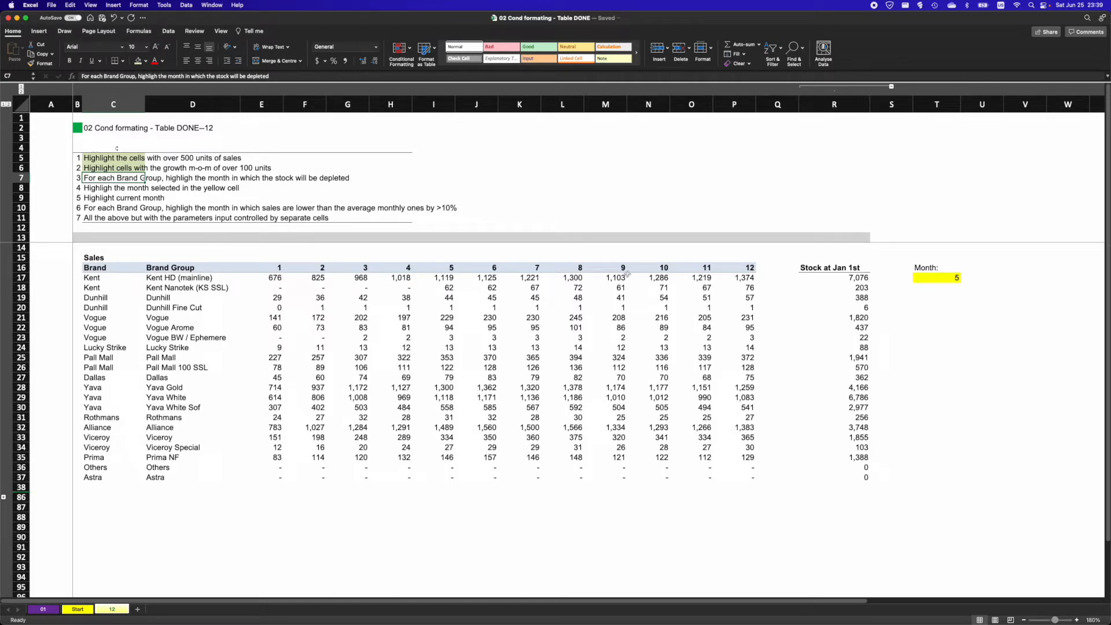
- Start a formula rule on the E17:P37 sales that compares cumulative sales =SUM($E$17:$E17) with the January stock in $R17
{"action": "left_click_drag", "start_coordinate": [850, 270], "coordinate": [865, 477]}
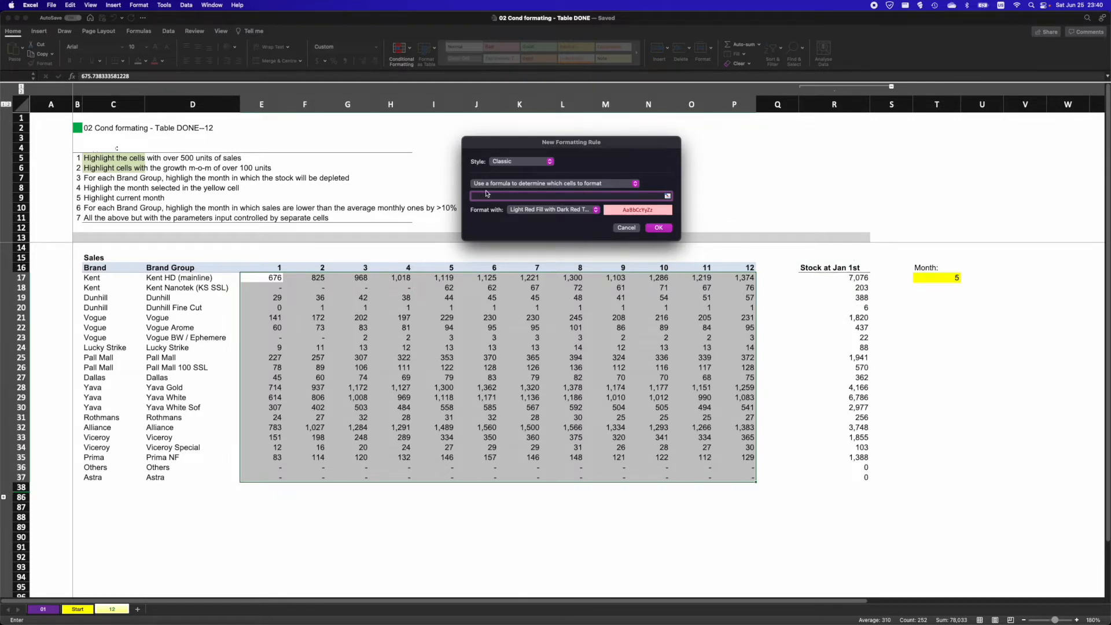
{"action": "type", "text": "su"}
{"action": "key", "text": "BackSpace"}
{"action": "key", "text": "BackSpace"}
{"action": "key", "text": "BackSpace"}
{"action": "key", "text": "BackSpace"}
{"action": "type", "text": "=sum("}
{"action": "left_click", "coordinate": [276, 278]}
{"action": "left_click", "coordinate": [275, 278], "text": "shift"}
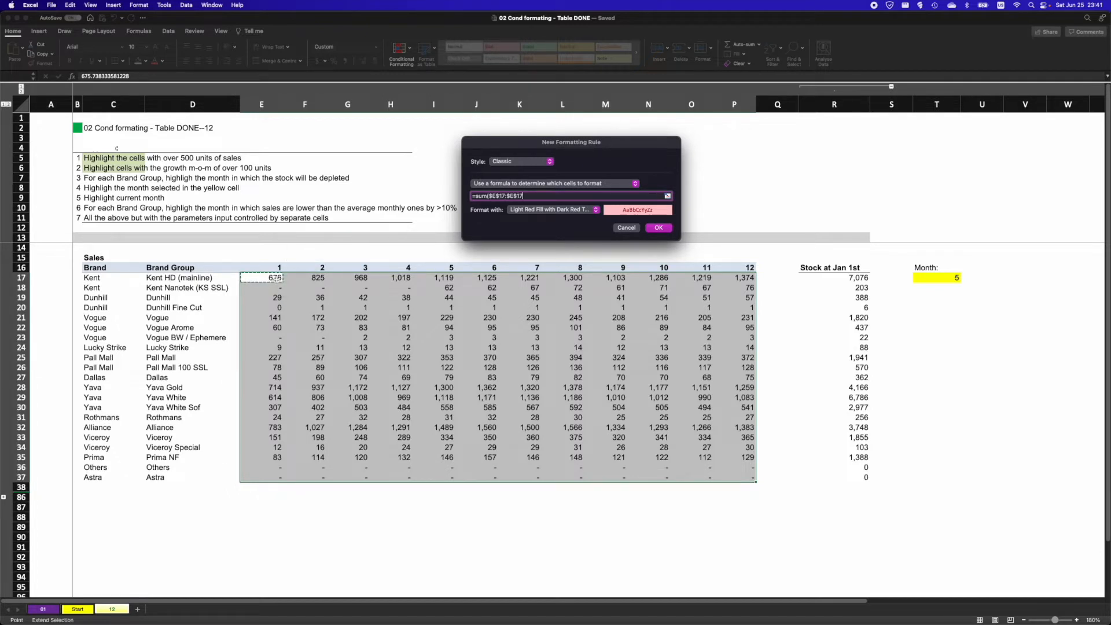
{"action": "type", "text": ")<="}
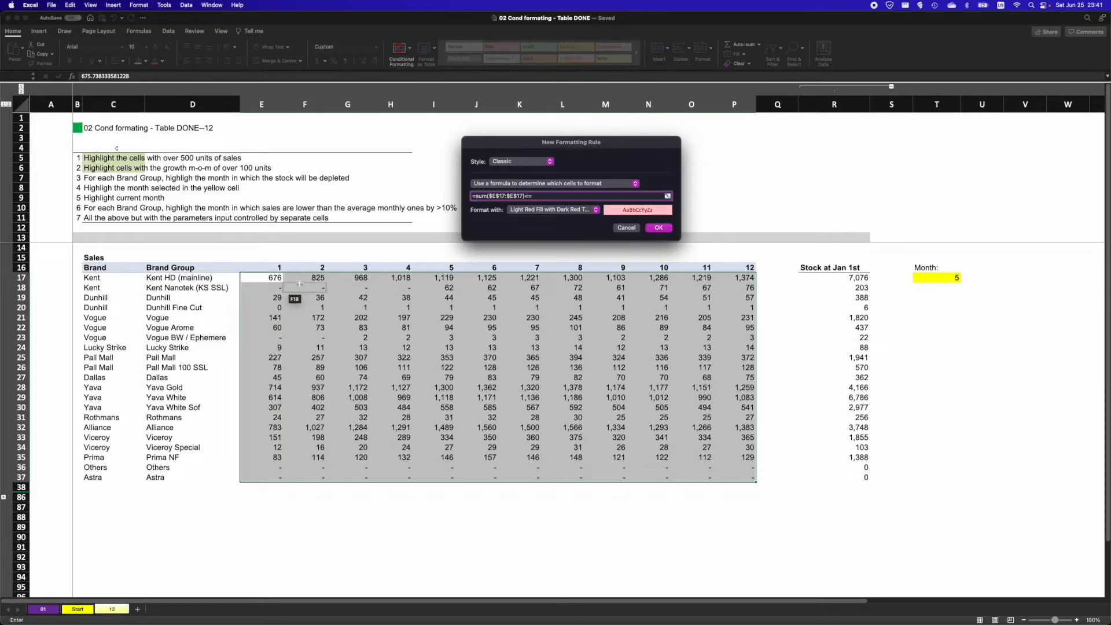
{"action": "left_click", "coordinate": [839, 278]}
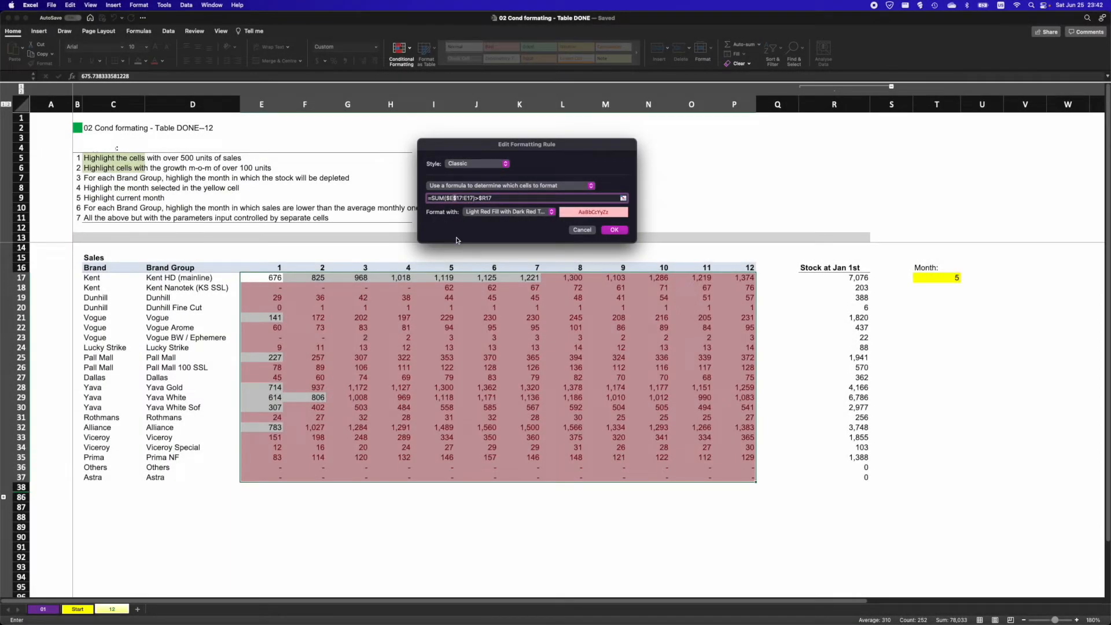
- Edit the stock-depletion rule's comparison operator and confirm the rule in Manage Rules
{"action": "key", "text": "BackSpace"}
{"action": "key", "text": "BackSpace"}
{"action": "left_click", "coordinate": [614, 230]}
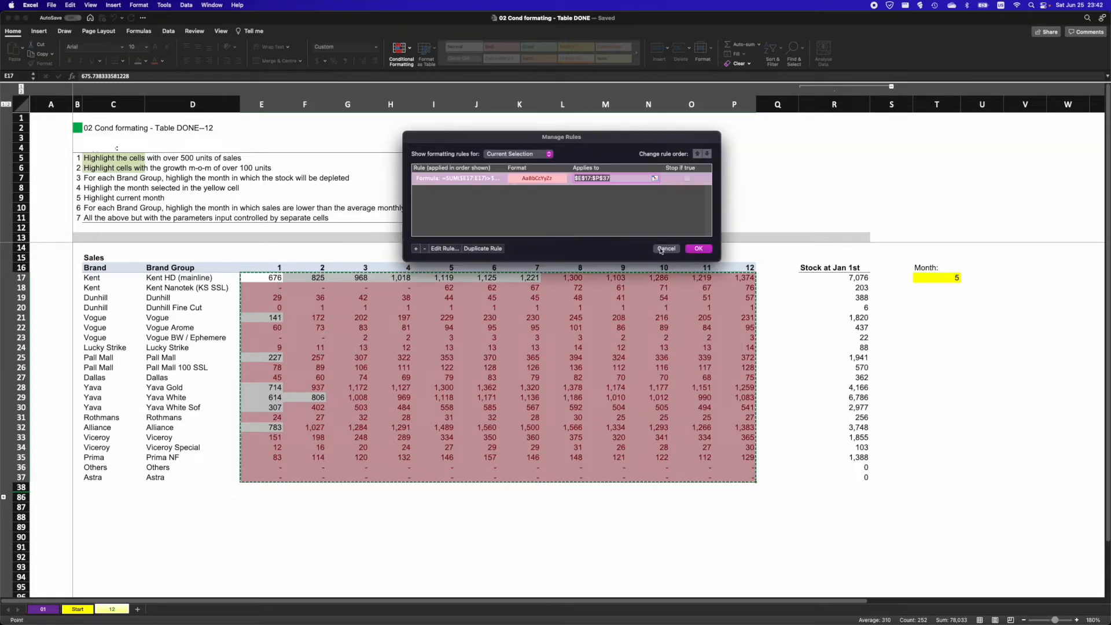
{"action": "left_click", "coordinate": [698, 249]}
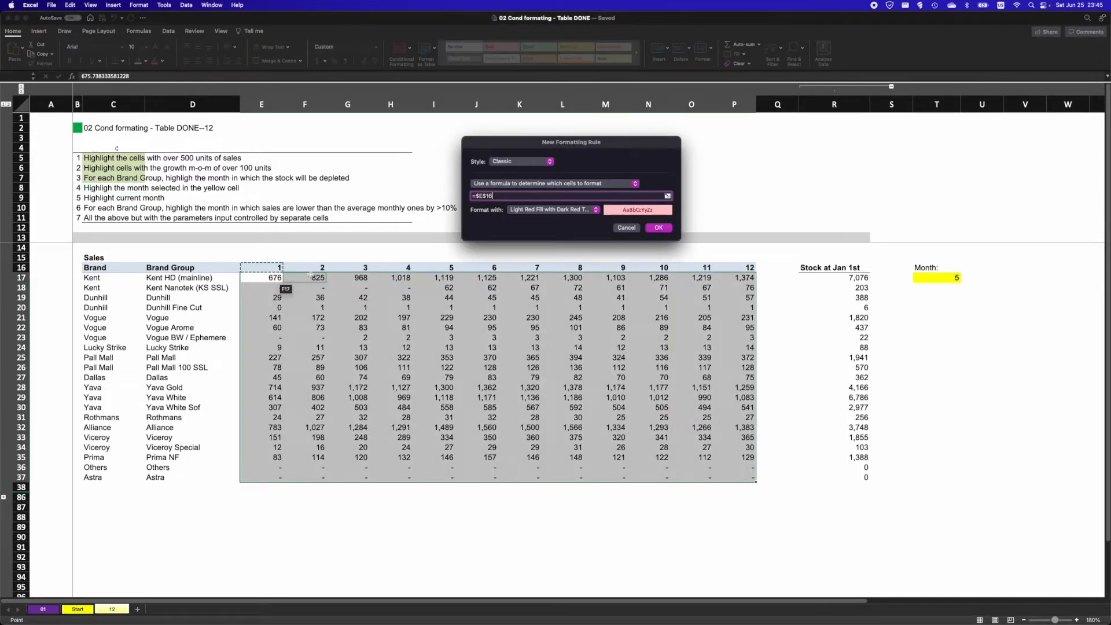
- Create a rule with formula =E$16=$T$17 that highlights the month selected in the yellow cell
{"action": "key", "text": "F4"}
{"action": "type", "text": "="}
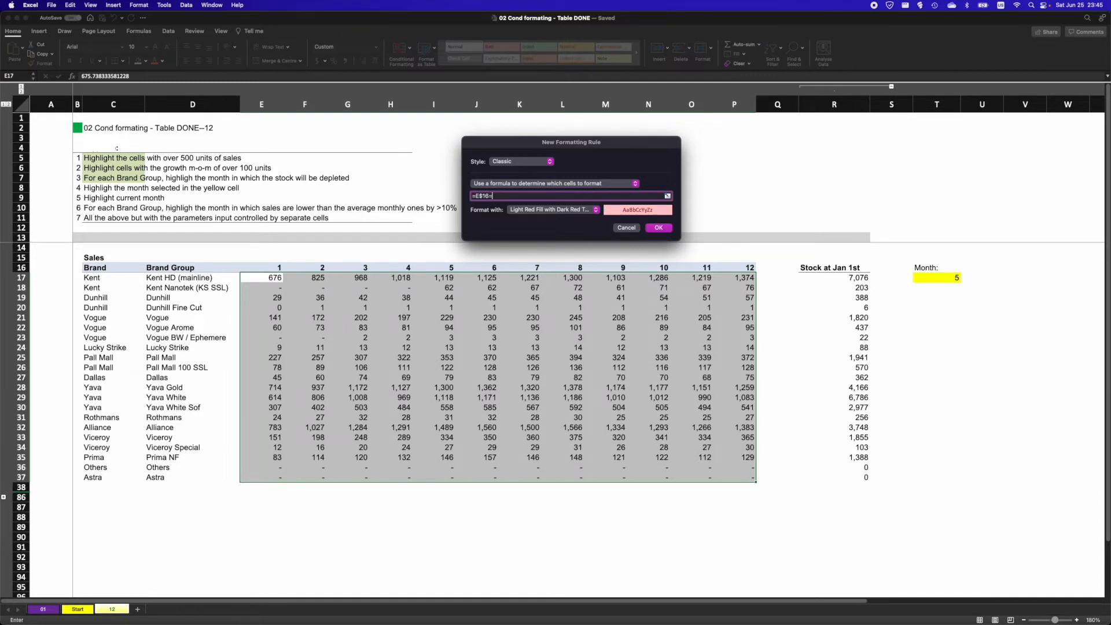
{"action": "left_click", "coordinate": [938, 278]}
{"action": "left_click", "coordinate": [664, 229]}
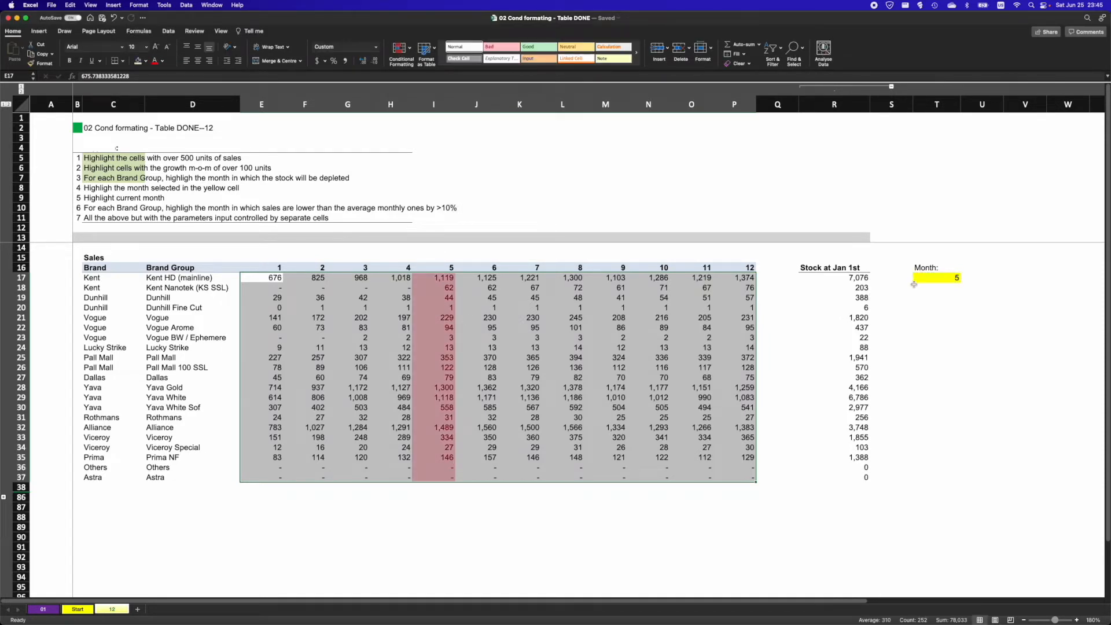
- Test the month rule by entering 4, 6, 12 and 11 in the yellow month cell
{"action": "left_click", "coordinate": [942, 279]}
{"action": "type", "text": "4"}
{"action": "key", "text": "Return"}
{"action": "left_click", "coordinate": [942, 280]}
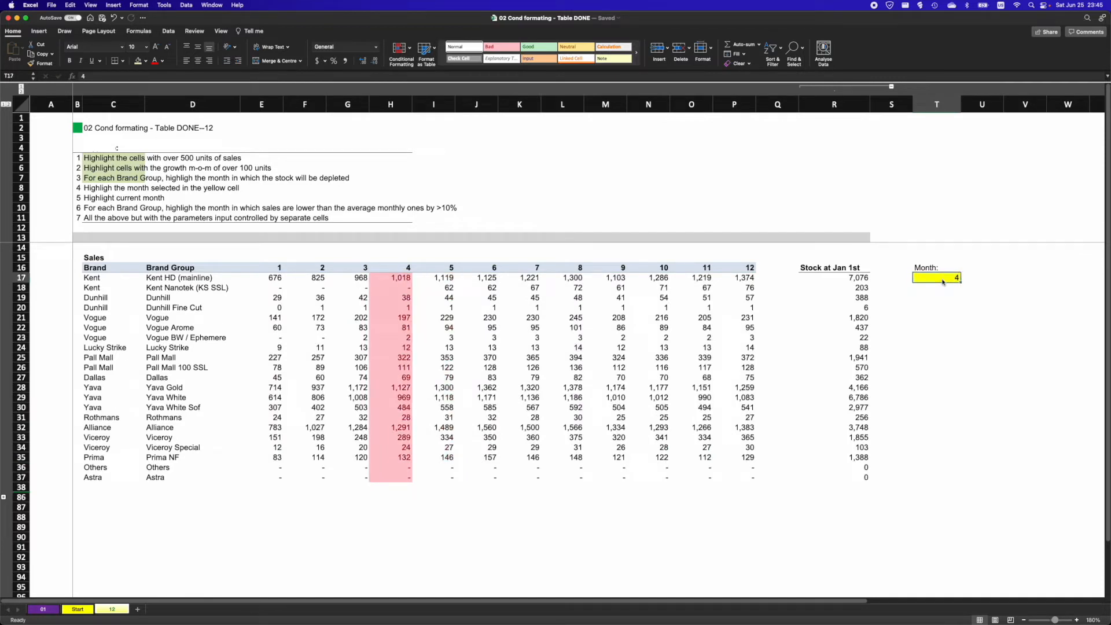
{"action": "type", "text": "6"}
{"action": "key", "text": "Return"}
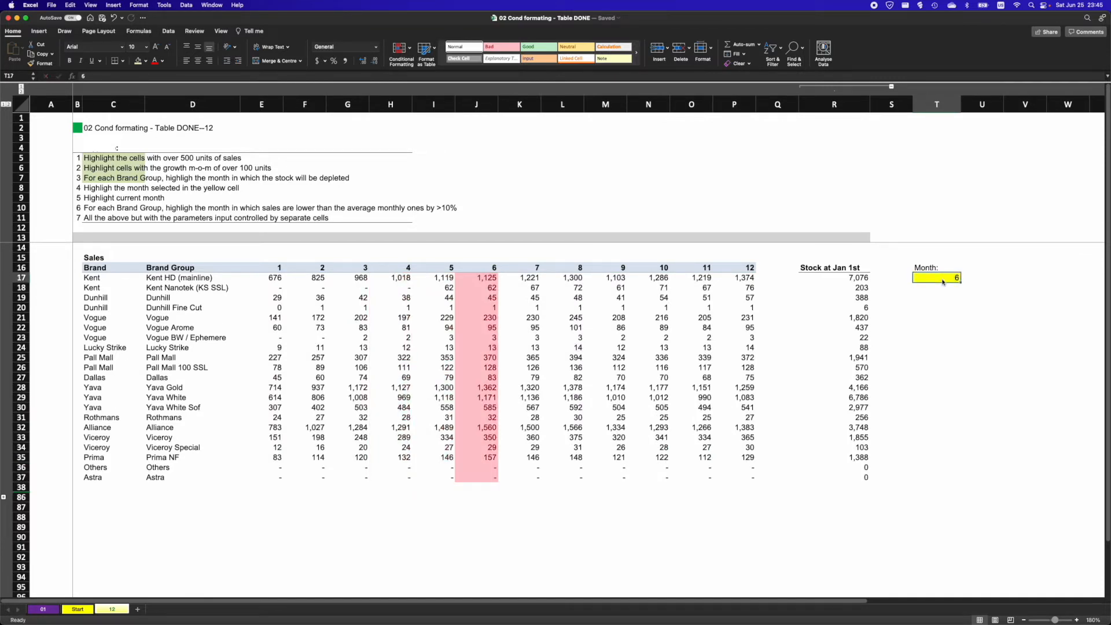
{"action": "type", "text": "12"}
{"action": "key", "text": "Return"}
{"action": "left_click", "coordinate": [942, 282]}
{"action": "type", "text": "11"}
{"action": "key", "text": "Return"}
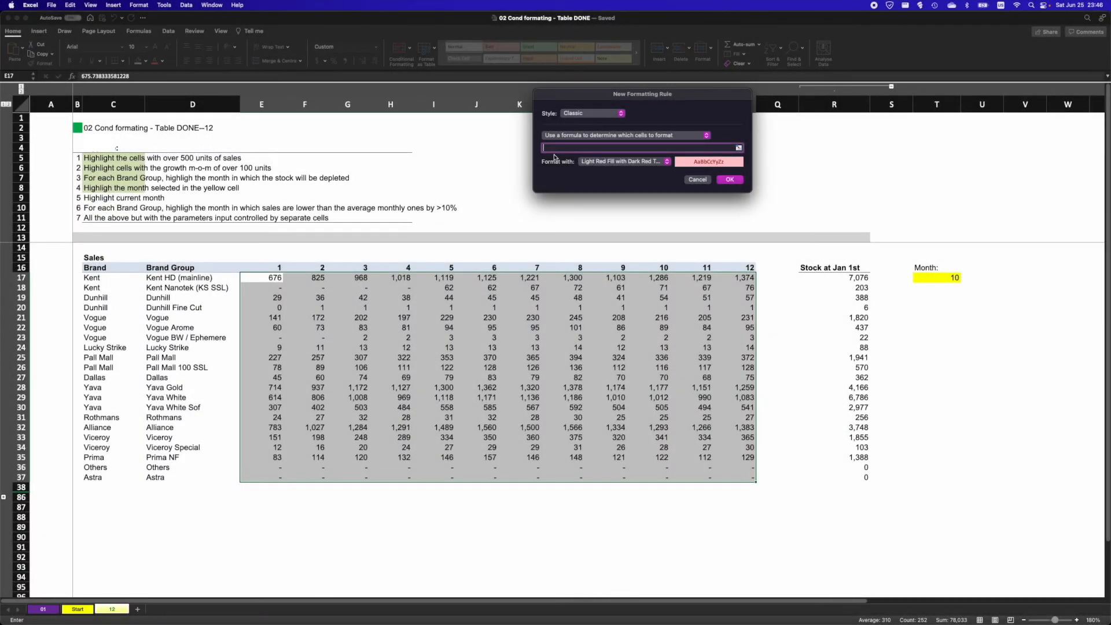
- Create a current-month rule comparing the month headers in E$16 with the current month using MONTH
{"action": "type", "text": "="}
{"action": "left_click", "coordinate": [277, 268]}
{"action": "key", "text": "super+t"}
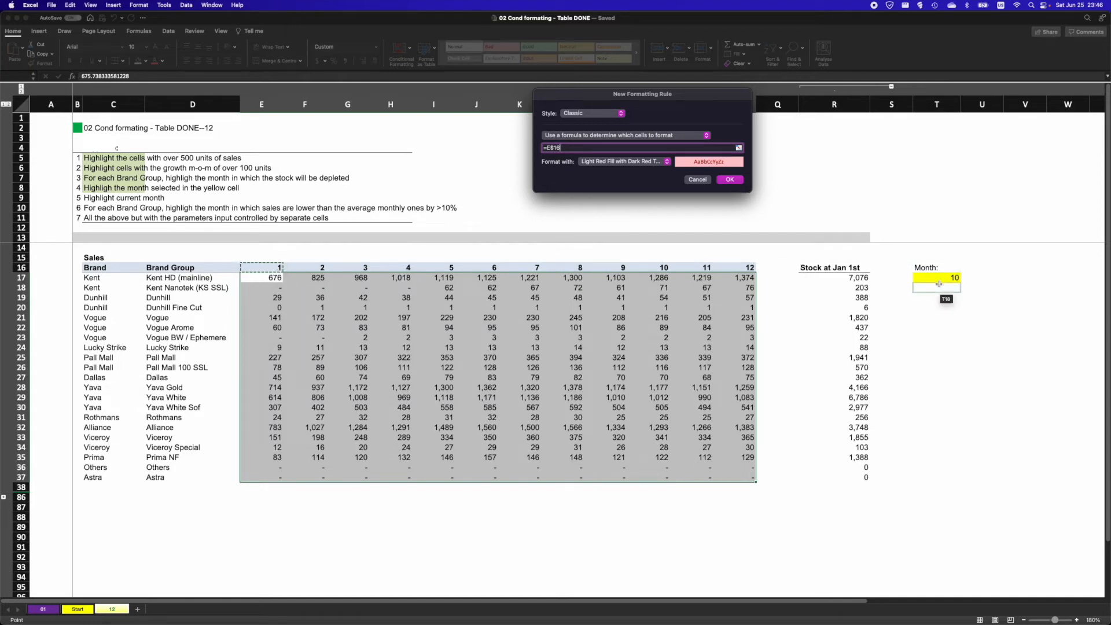
{"action": "type", "text": "="}
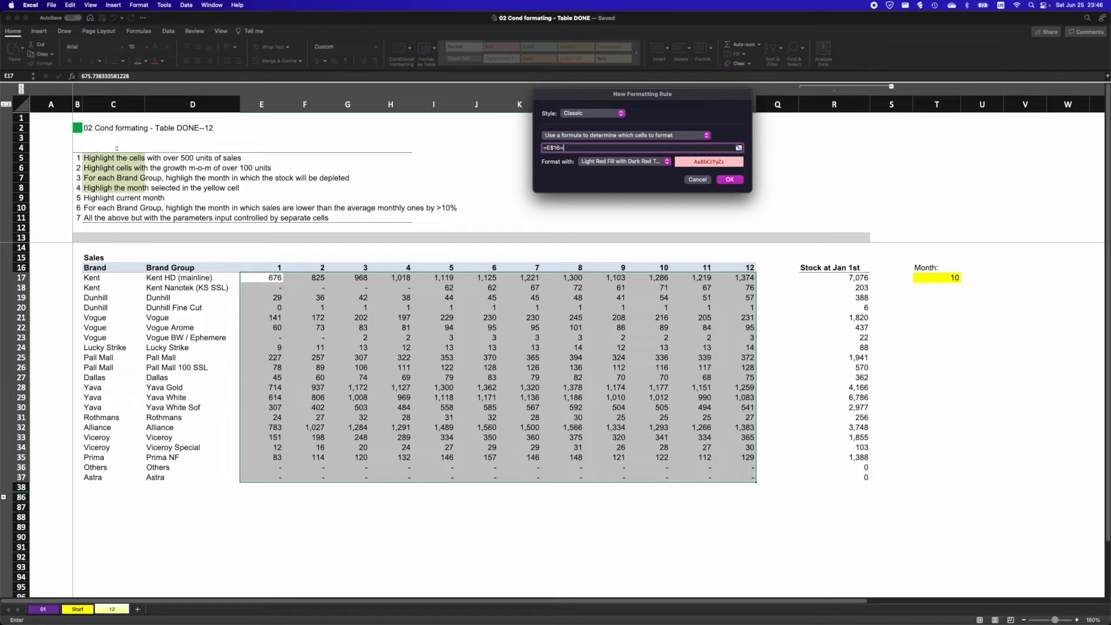
{"action": "type", "text": "month"}
{"action": "left_click", "coordinate": [729, 180]}
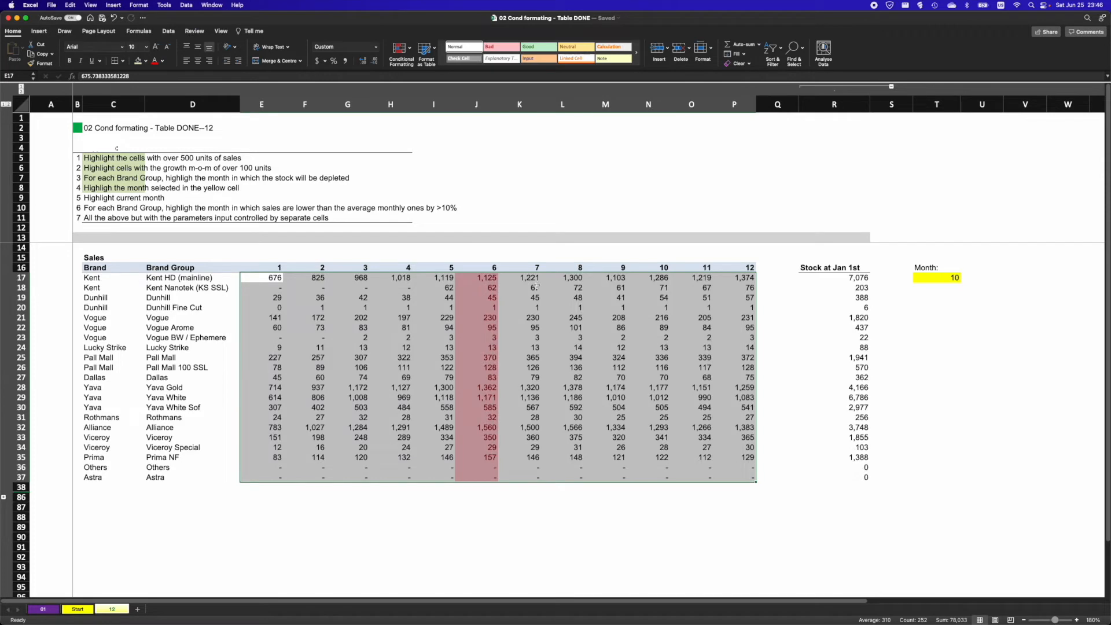
- Step through the Kent HD monthly sales values across row 17
{"action": "left_click", "coordinate": [1078, 8]}
{"action": "left_click", "coordinate": [1072, 8]}
{"action": "left_click", "coordinate": [479, 280]}
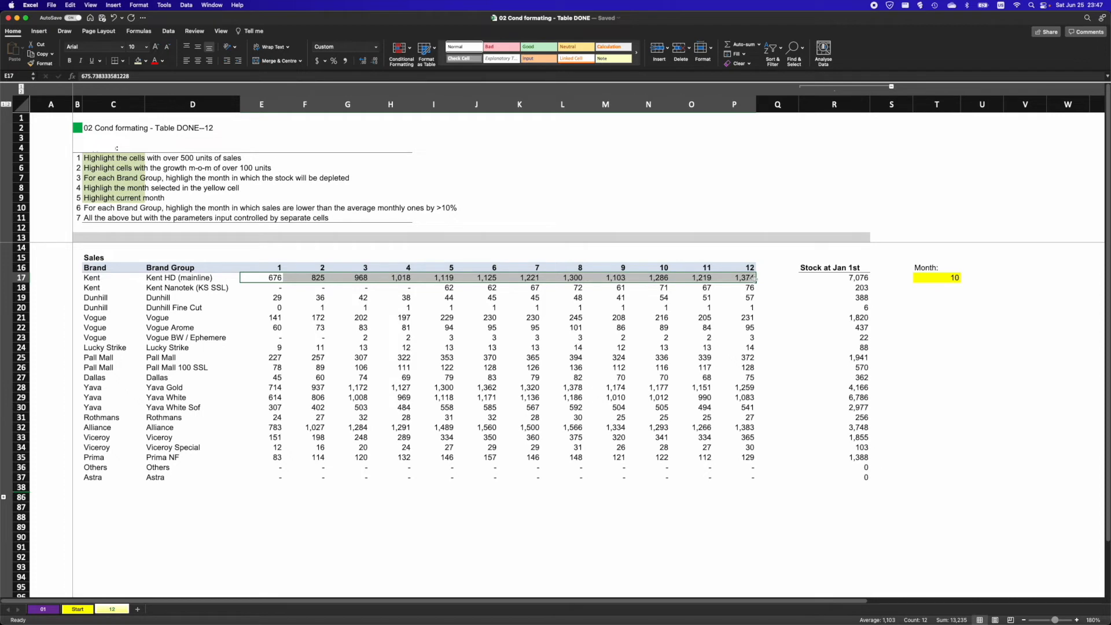
{"action": "left_click", "coordinate": [313, 279]}
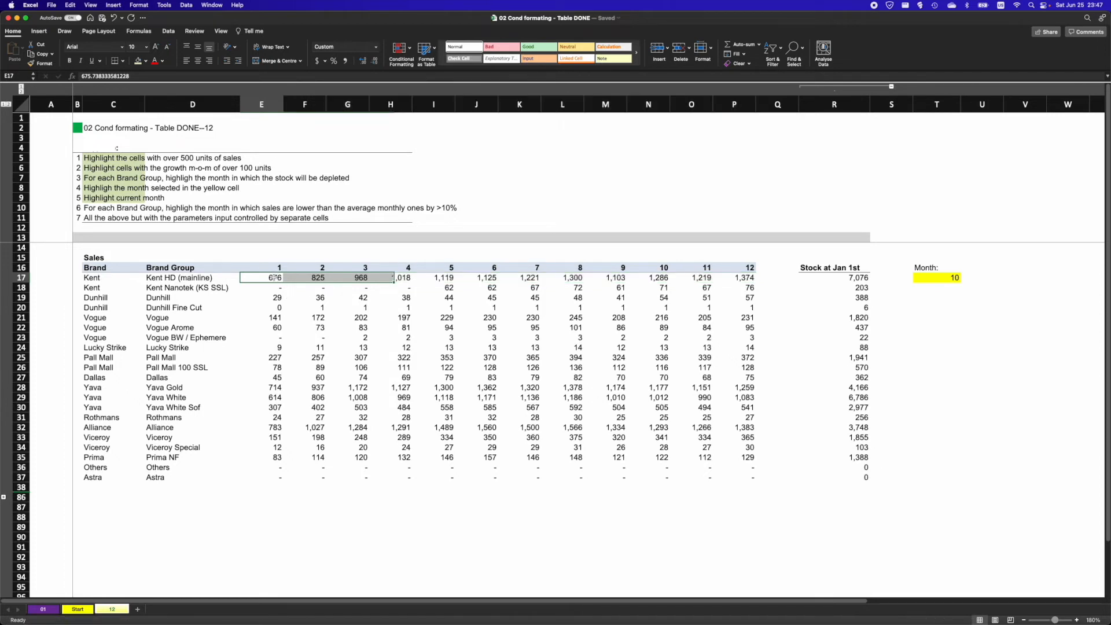
{"action": "left_click", "coordinate": [350, 279]}
{"action": "left_click", "coordinate": [393, 278]}
{"action": "left_click", "coordinate": [437, 279]}
{"action": "left_click", "coordinate": [480, 279]}
{"action": "left_click", "coordinate": [529, 279]}
{"action": "left_click", "coordinate": [566, 280]}
{"action": "left_click", "coordinate": [614, 281]}
{"action": "left_click", "coordinate": [645, 282]}
{"action": "left_click", "coordinate": [692, 282]}
{"action": "left_click", "coordinate": [735, 280]}
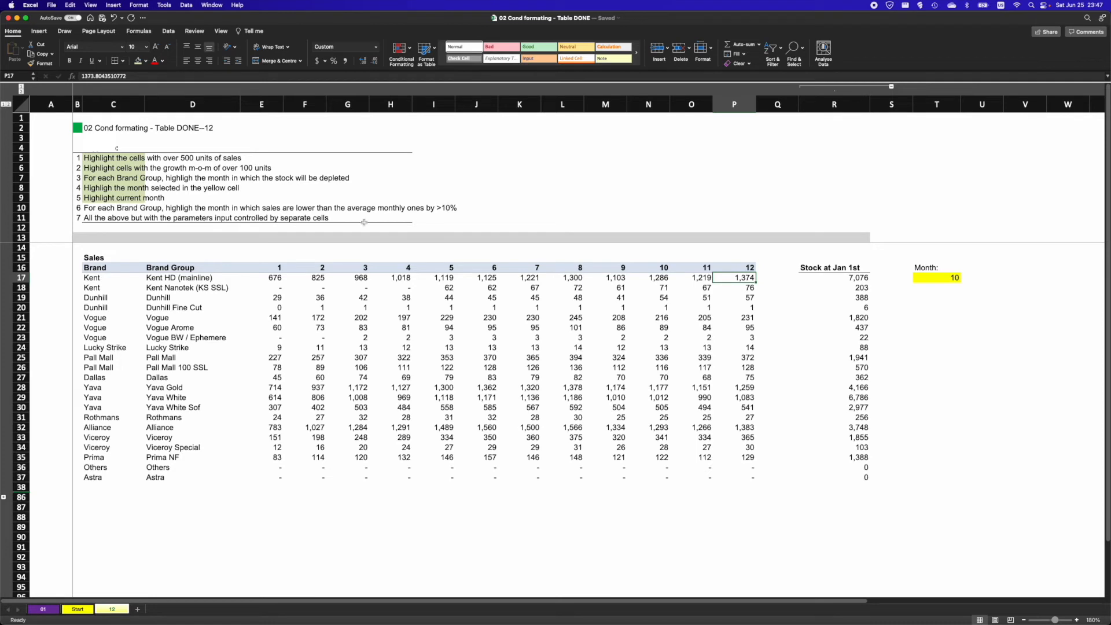
- Select the sales E17:P37 and start a new Classic rule that uses a formula to determine cells to format
{"action": "left_click_drag", "start_coordinate": [272, 279], "coordinate": [732, 478]}
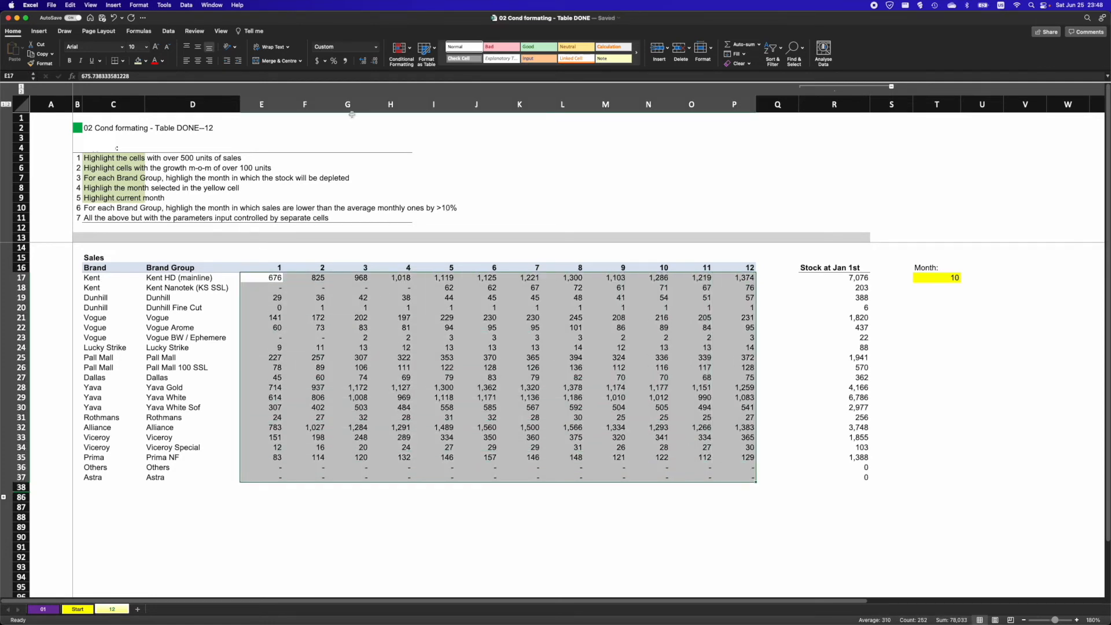
{"action": "left_click", "coordinate": [406, 60]}
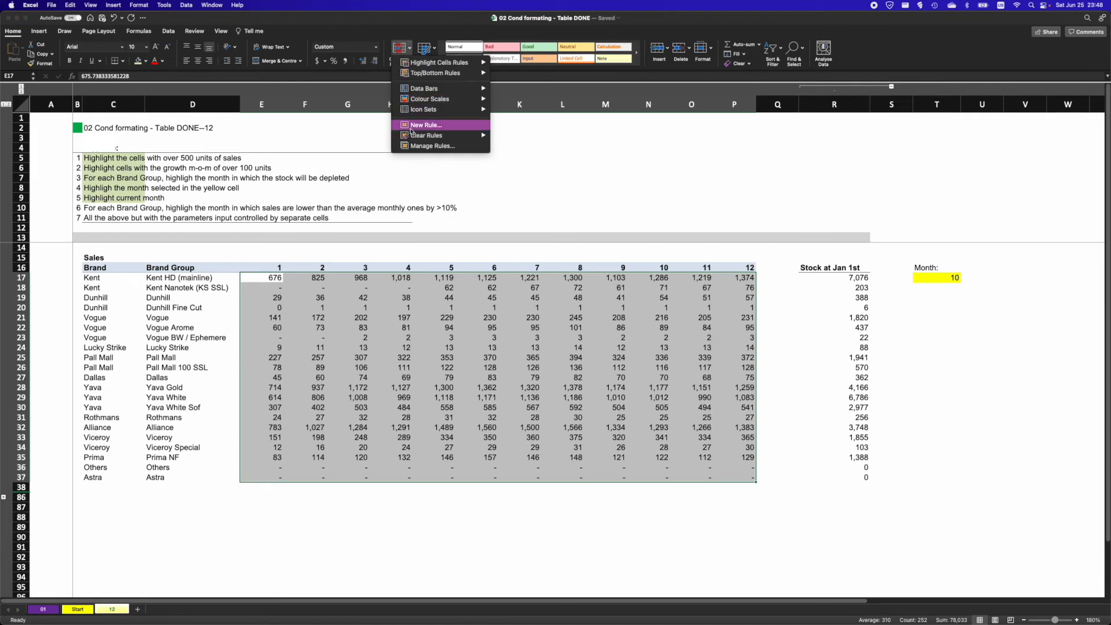
{"action": "left_click", "coordinate": [412, 131]}
{"action": "left_click", "coordinate": [542, 162]}
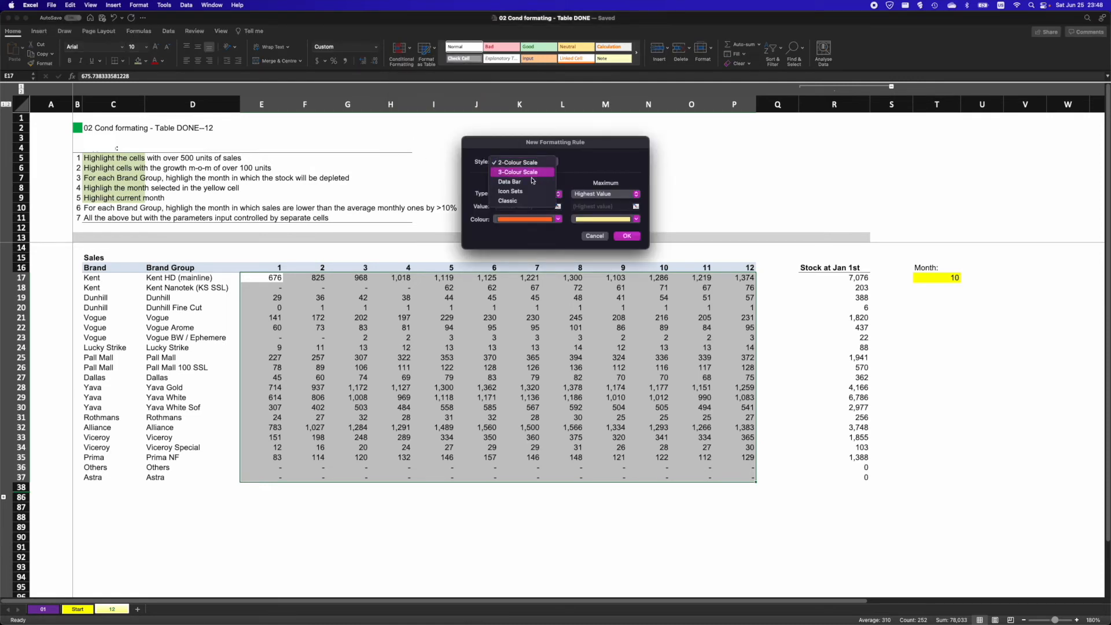
{"action": "left_click", "coordinate": [524, 196]}
{"action": "left_click", "coordinate": [521, 184]}
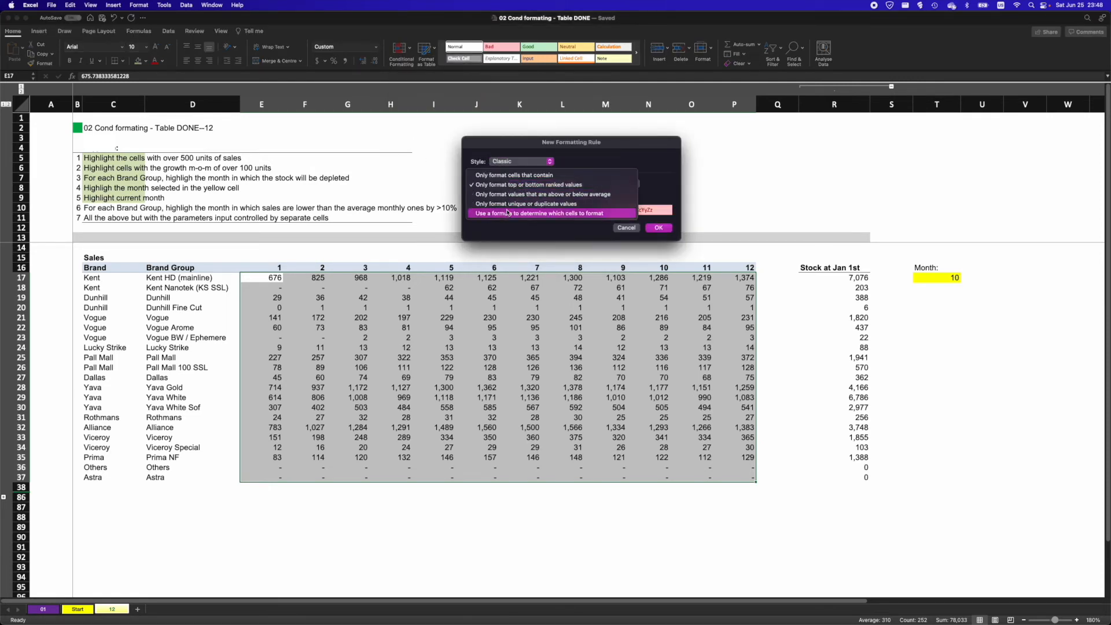
{"action": "left_click", "coordinate": [509, 233]}
{"action": "left_click", "coordinate": [488, 195]}
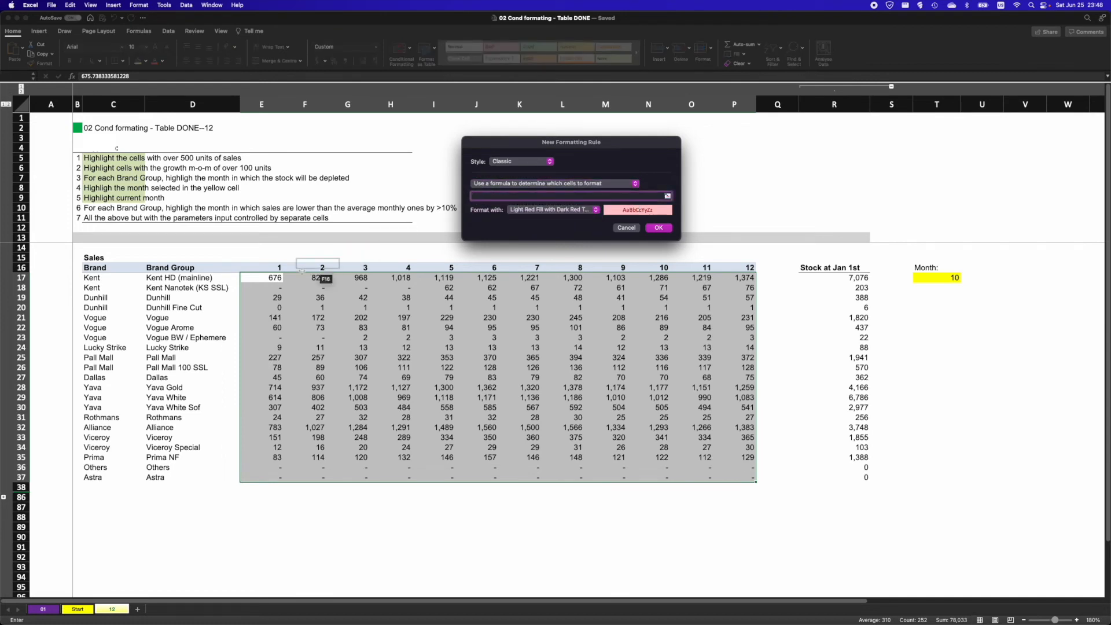
- Enter the formula =E17<AVERAGE($E17:$P17)*0.9 with light red fill and apply the below-average sales rule
{"action": "left_click", "coordinate": [270, 277]}
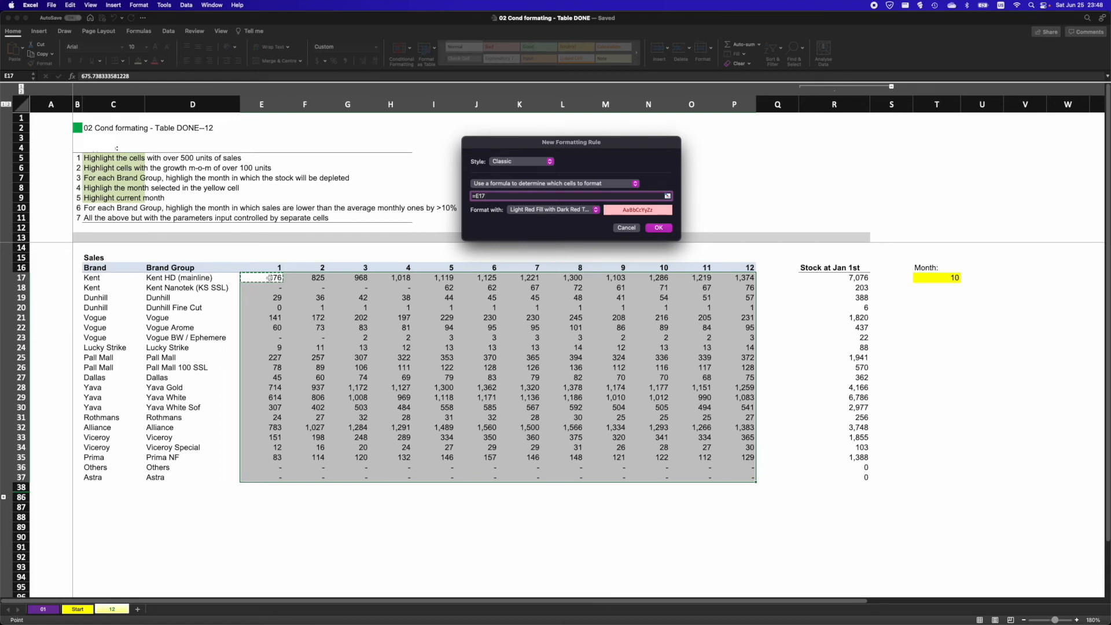
{"action": "type", "text": "<average("}
{"action": "left_click_drag", "start_coordinate": [260, 277], "coordinate": [728, 279]}
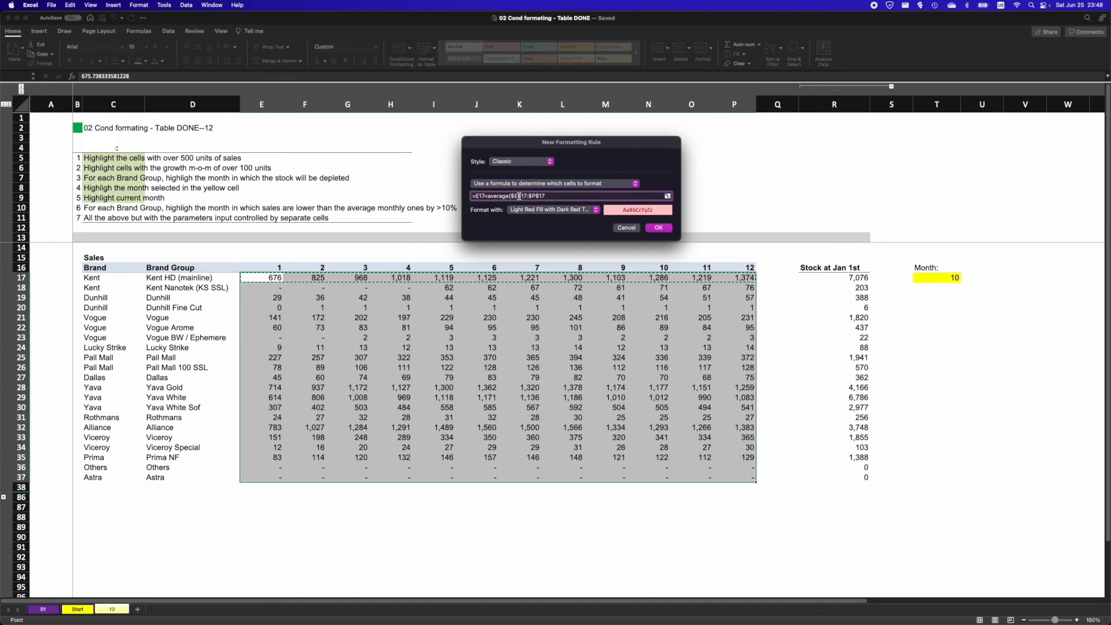
{"action": "key", "text": "F4"}
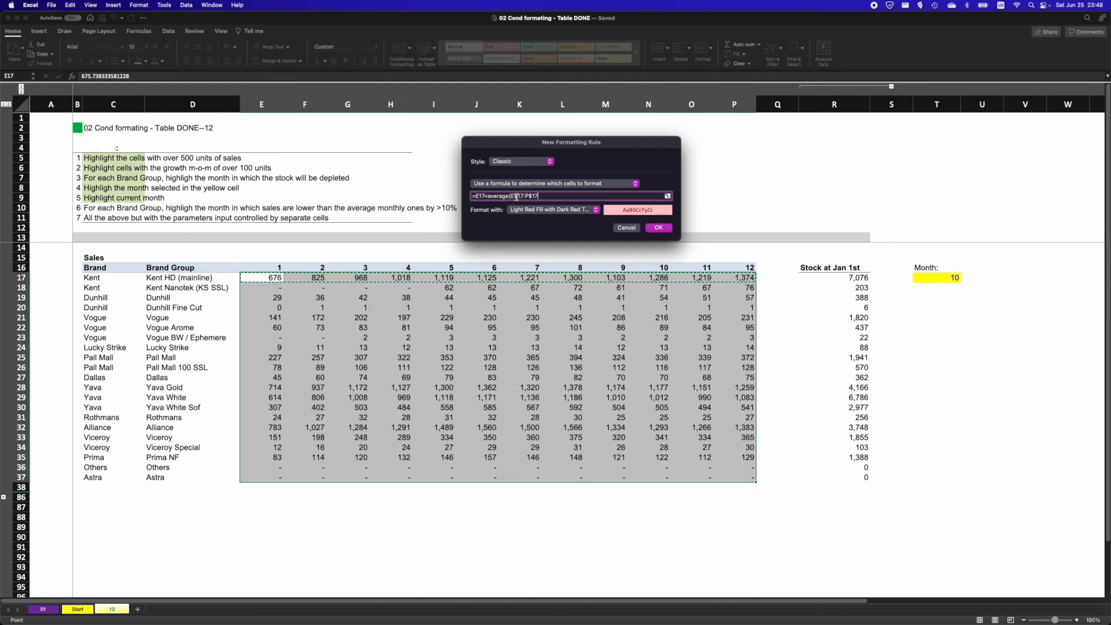
{"action": "type", "text": ")"}
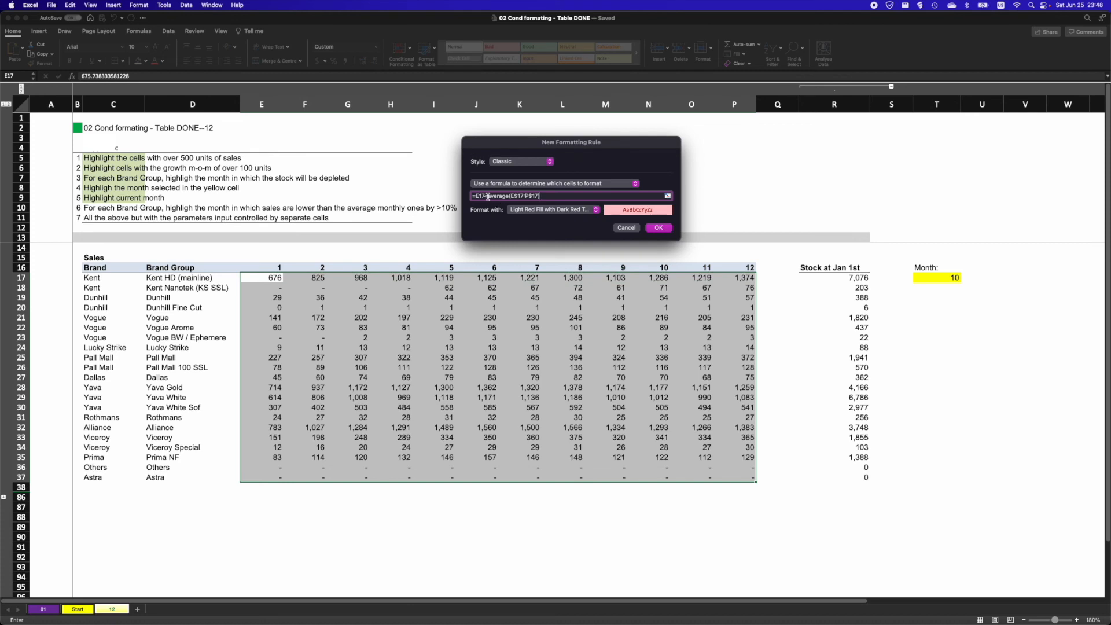
{"action": "type", "text": "*"}
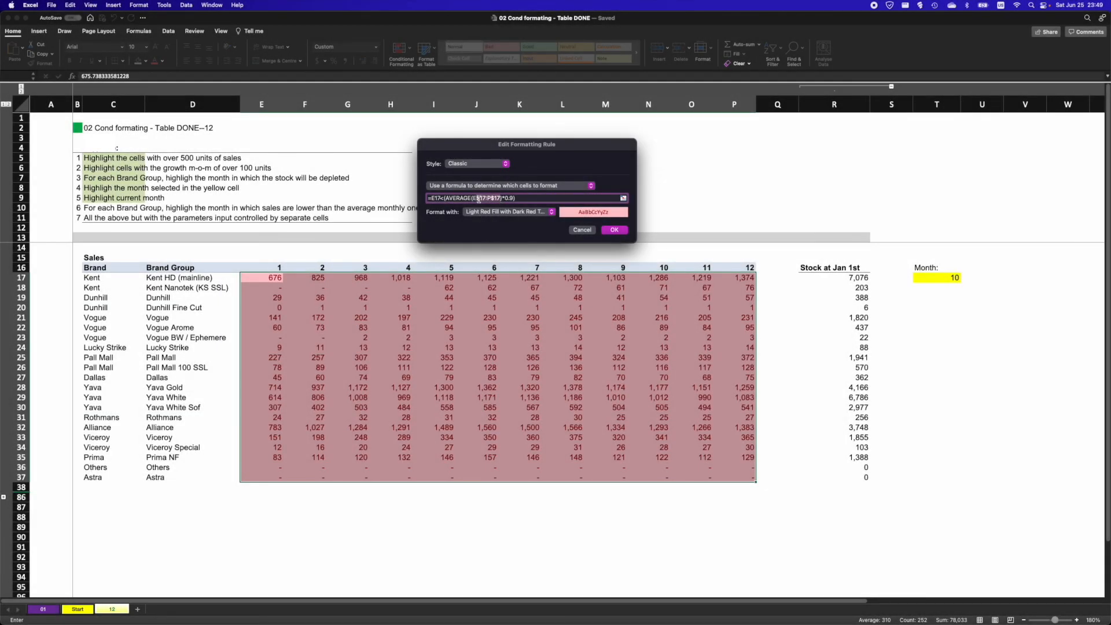
{"action": "left_click_drag", "start_coordinate": [476, 198], "coordinate": [501, 199]}
{"action": "left_click", "coordinate": [614, 229]}
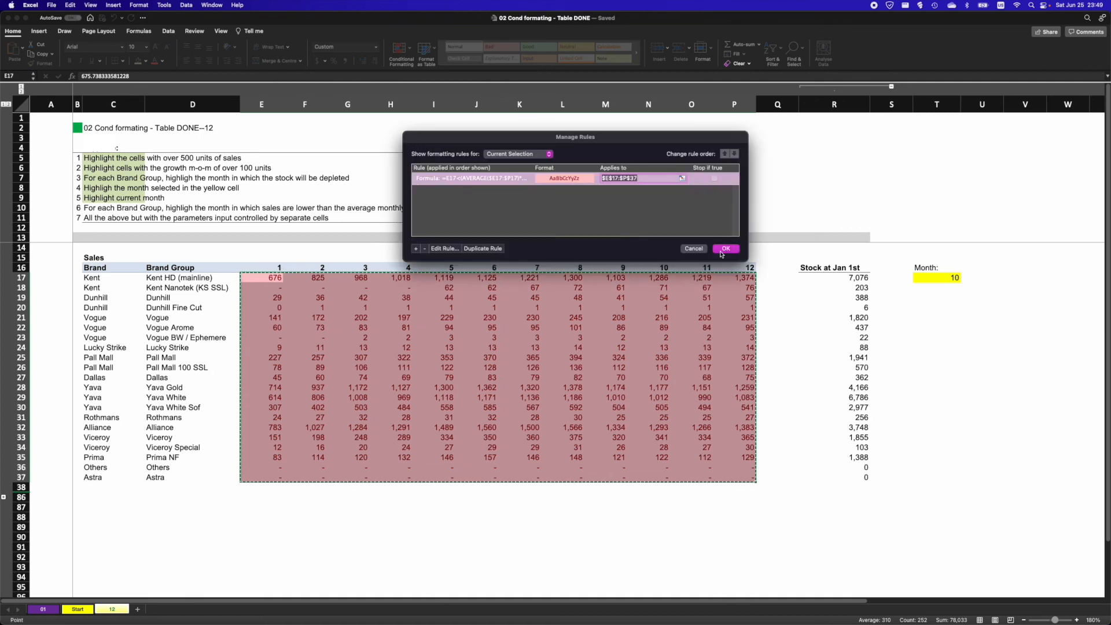
{"action": "left_click", "coordinate": [725, 249]}
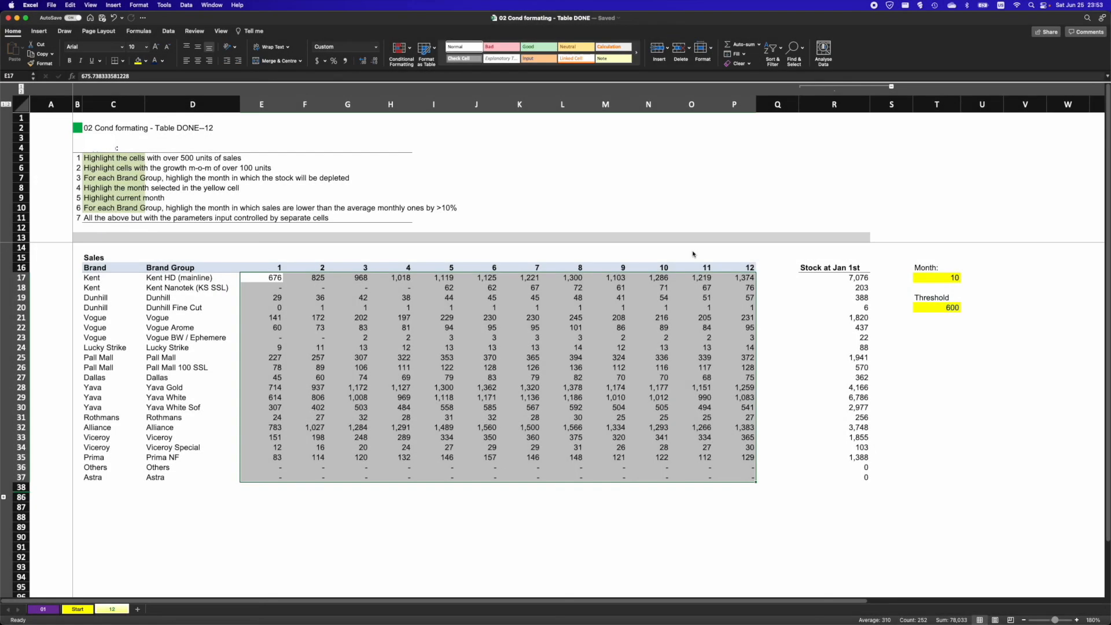